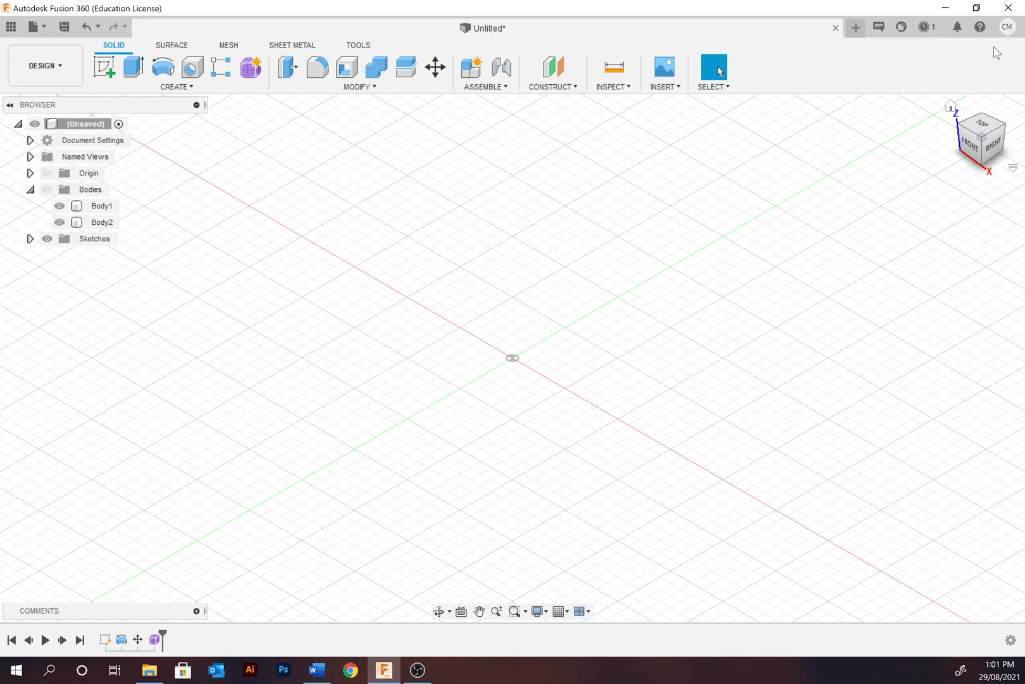
Browse the account and help menus, then create a blank new design and close it again
left_click(1006, 27)
left_click(981, 27)
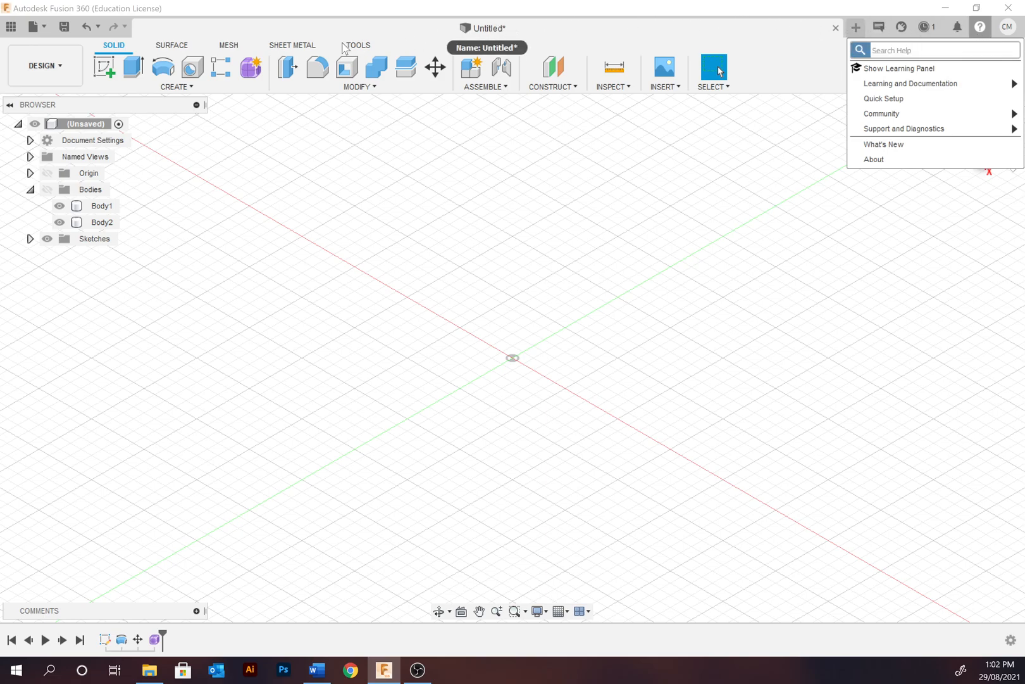
left_click(856, 27)
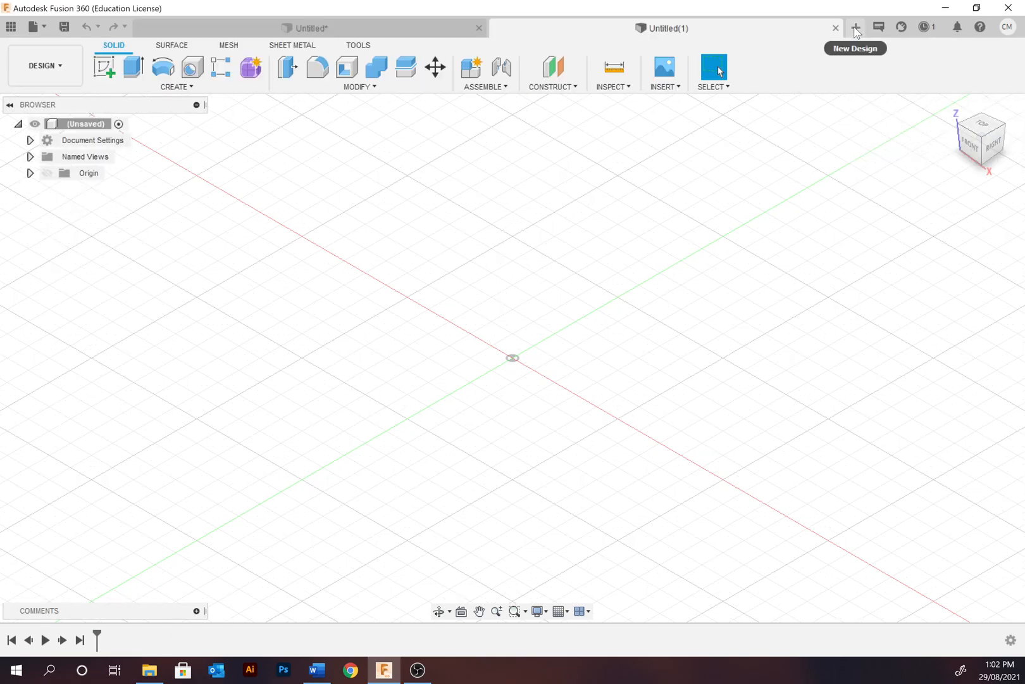
left_click(425, 32)
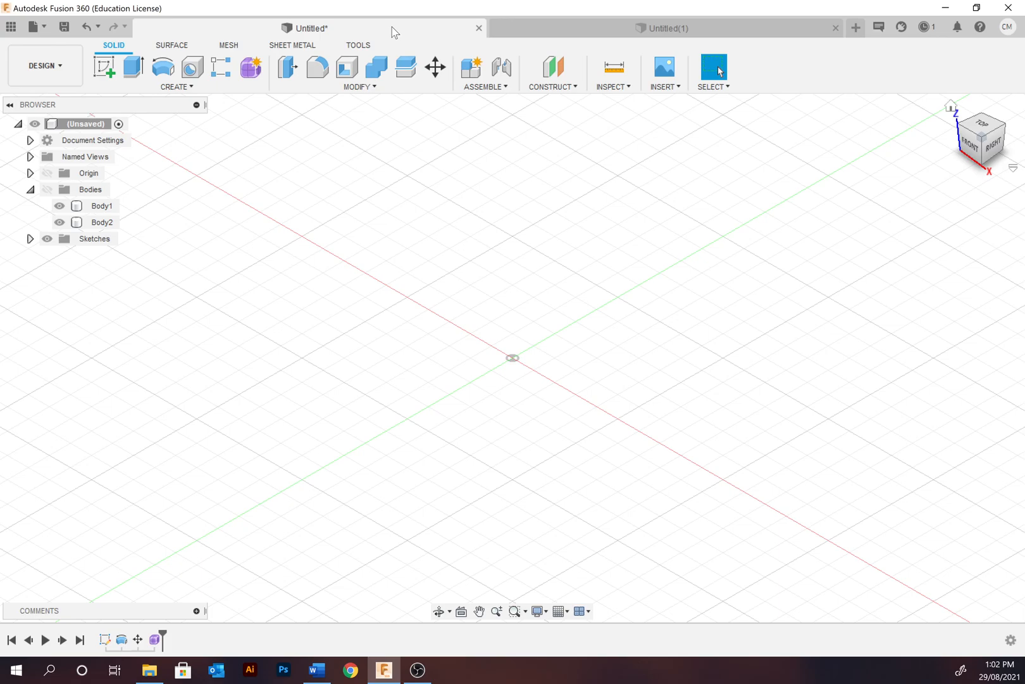
left_click(566, 30)
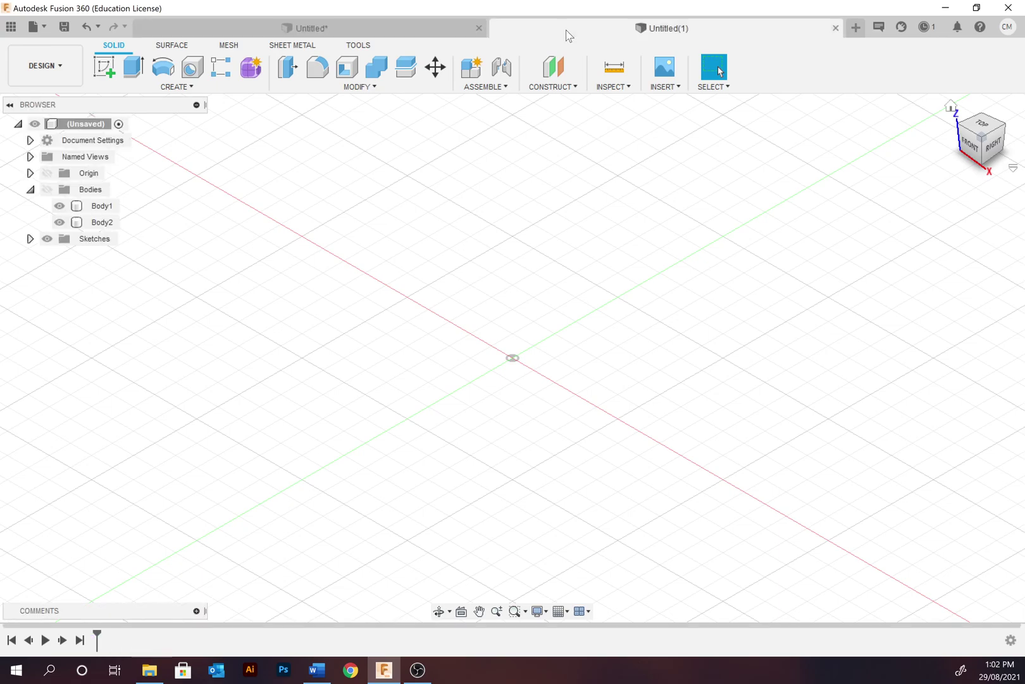
left_click(835, 29)
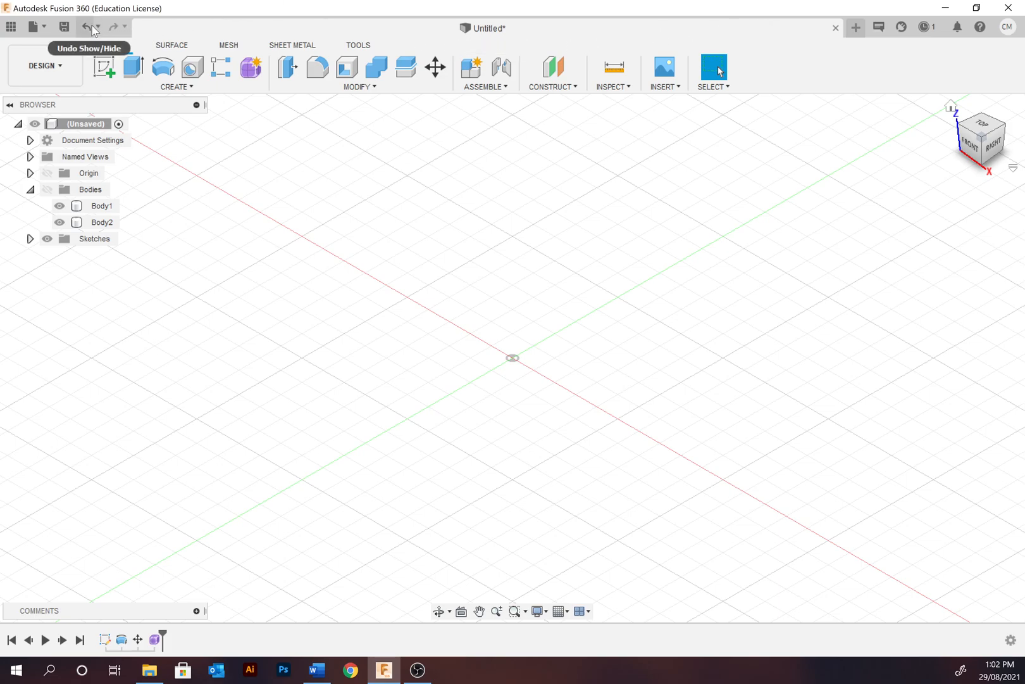
Browse the File menu and the projects/samples Data Panel, closing both without changes
left_click(46, 29)
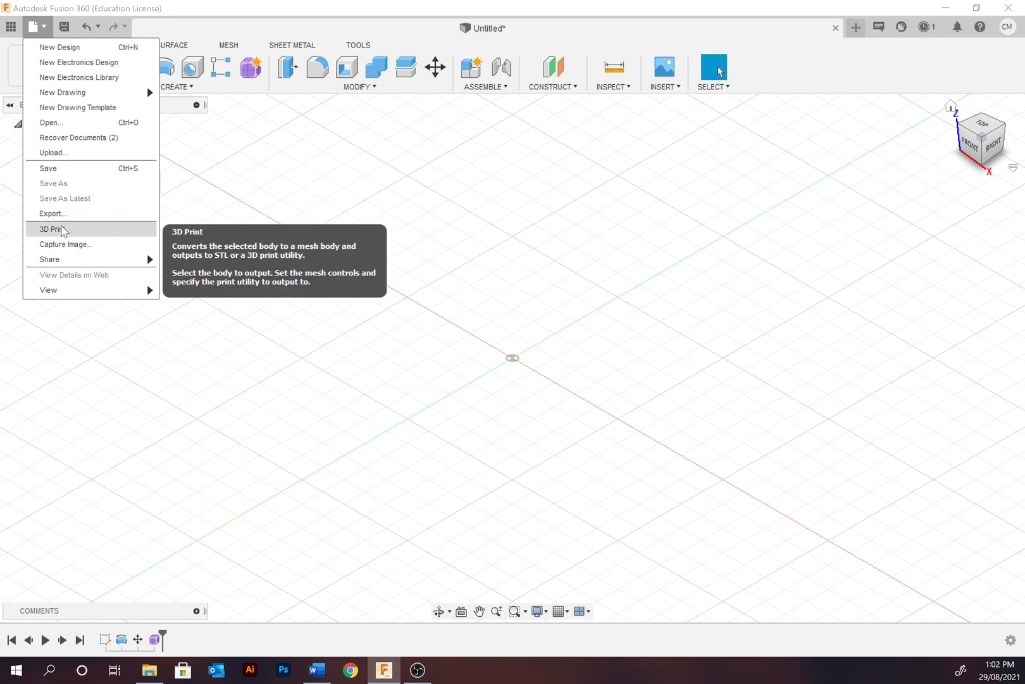
left_click(15, 29)
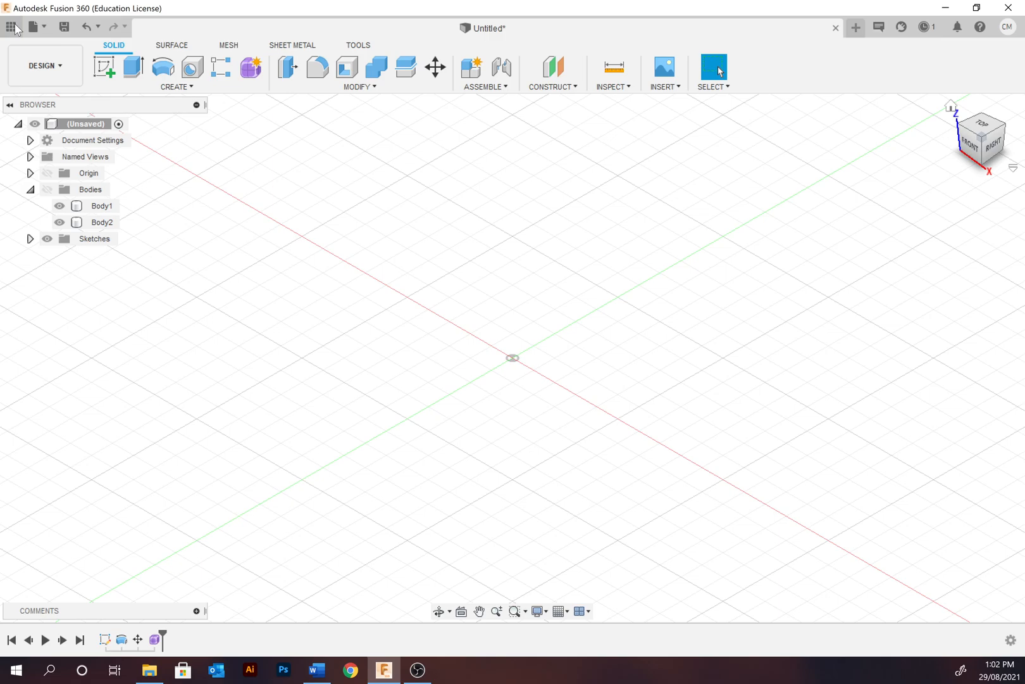
left_click(12, 28)
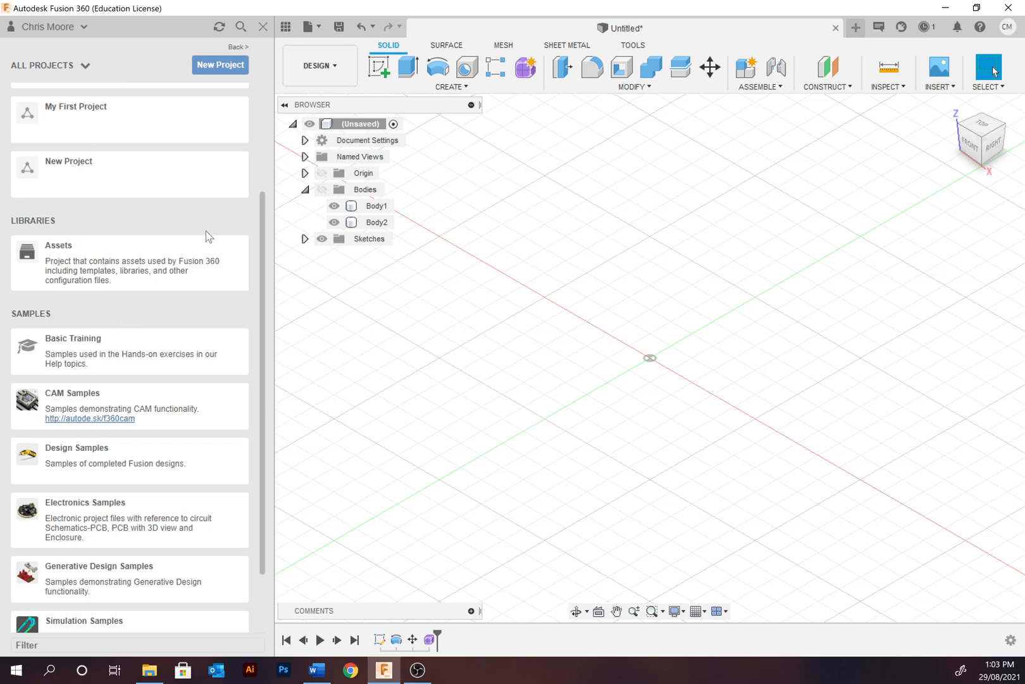
left_click(285, 27)
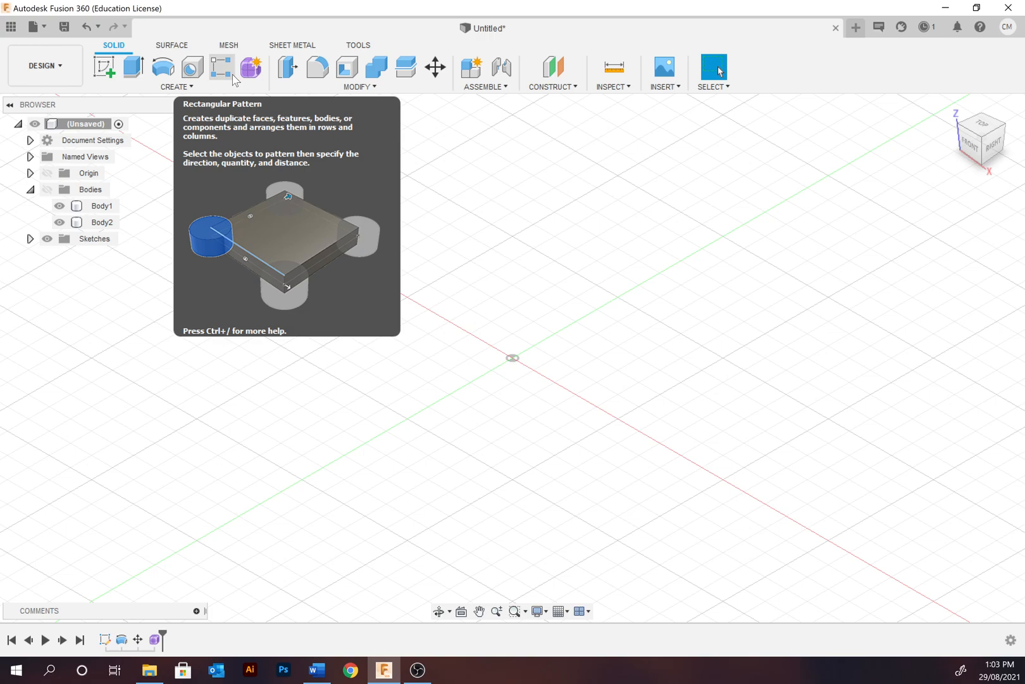
Tour the Create and Modify menus and the Surface, Mesh, Sheet Metal and Utilities toolbars, returning to Solid
left_click(186, 88)
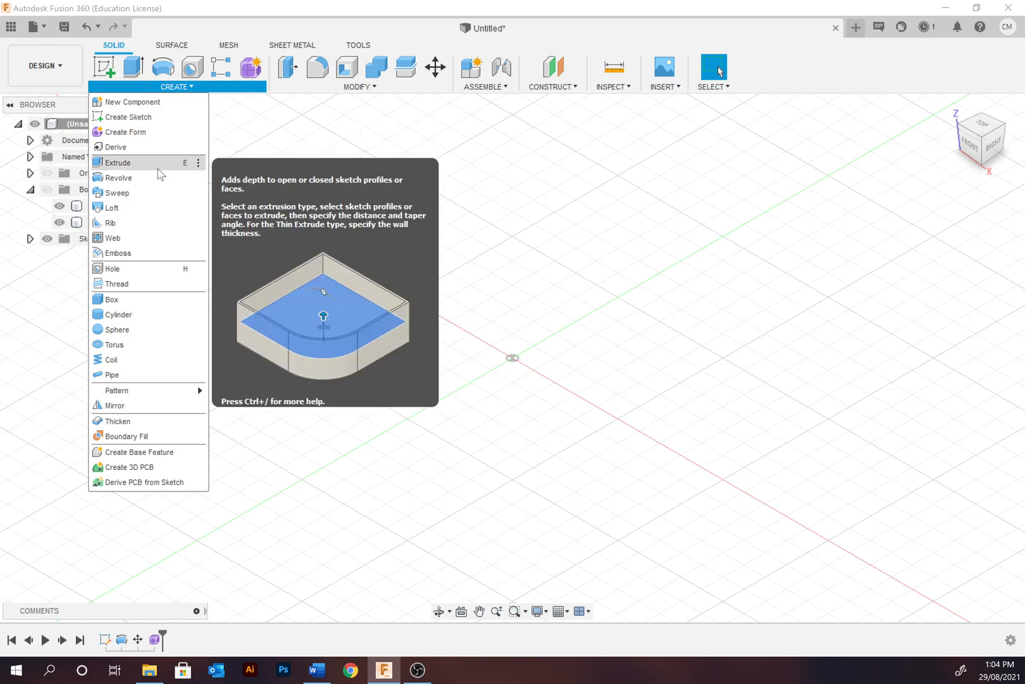
mouse_move(360, 87)
left_click(358, 87)
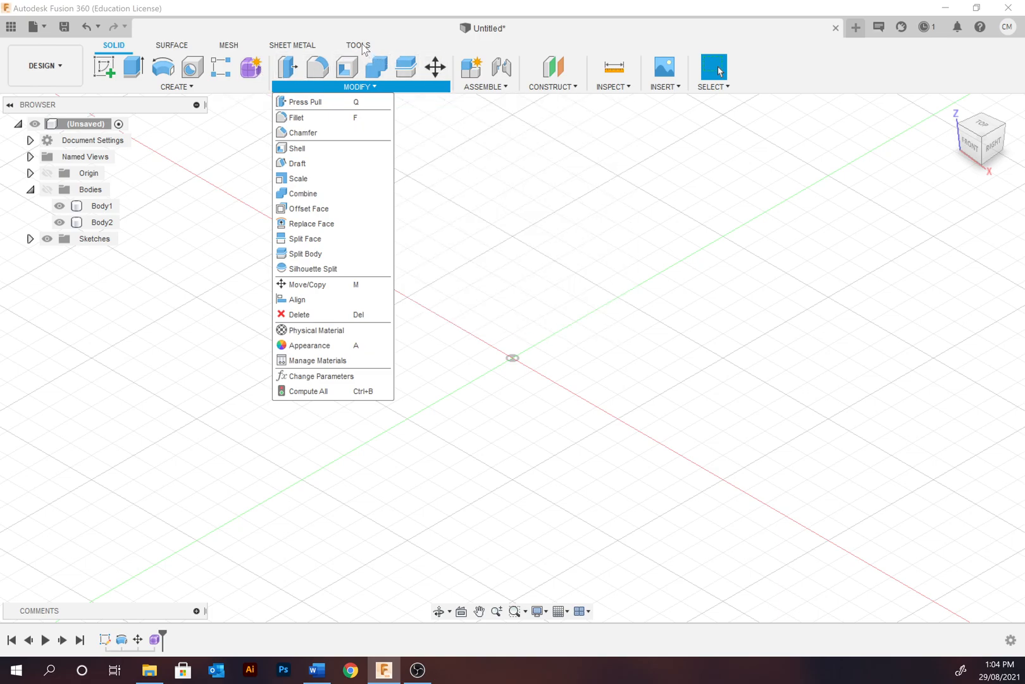
left_click(362, 45)
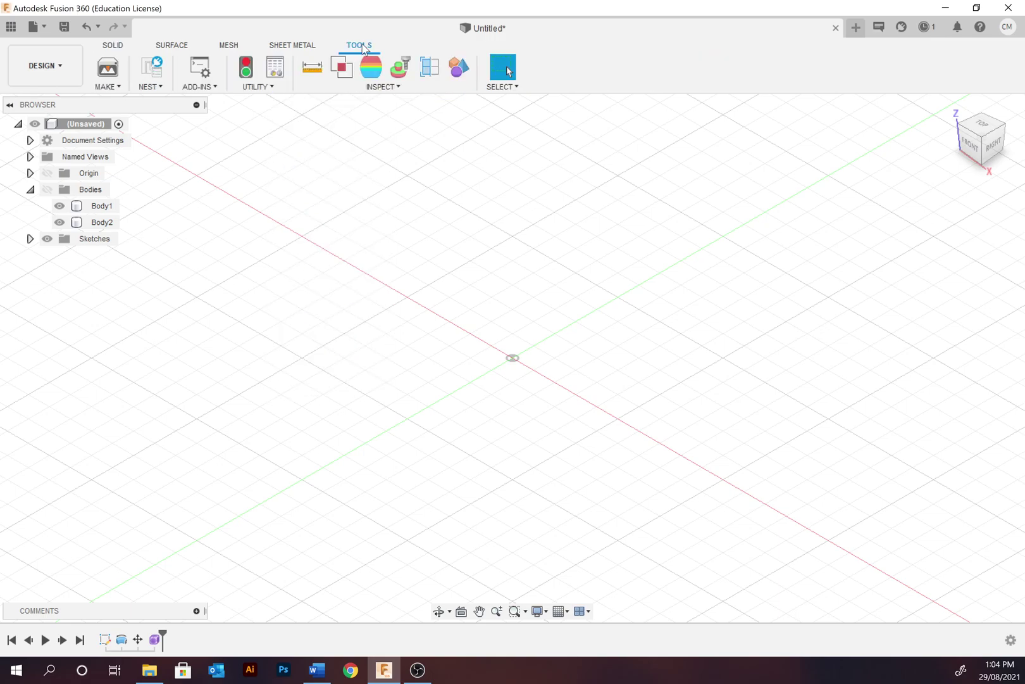
left_click(296, 46)
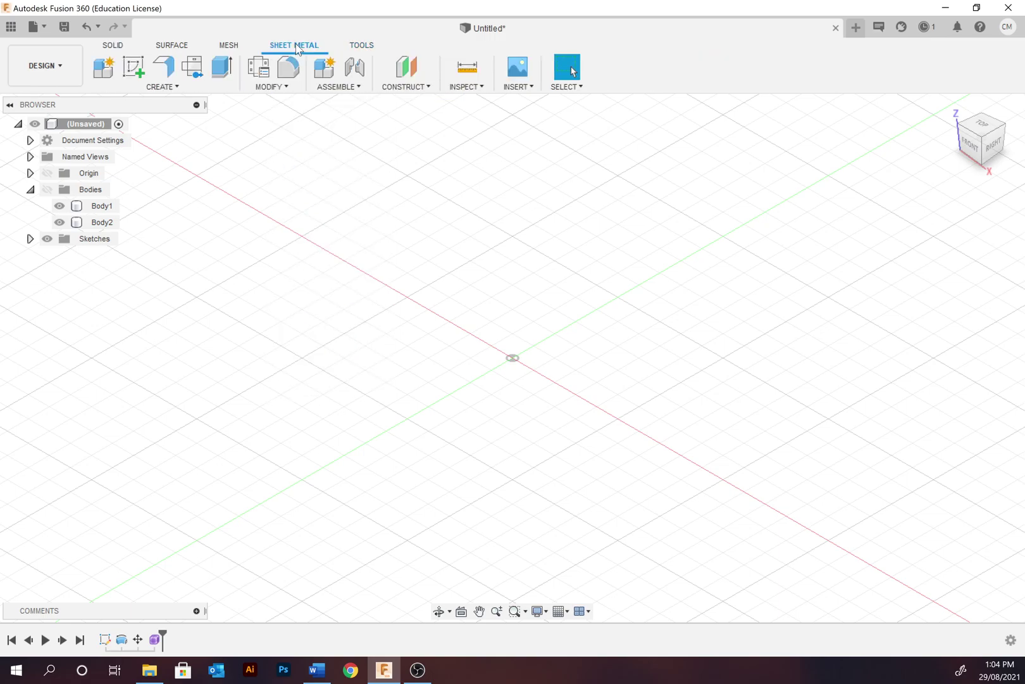
left_click(235, 46)
left_click(168, 46)
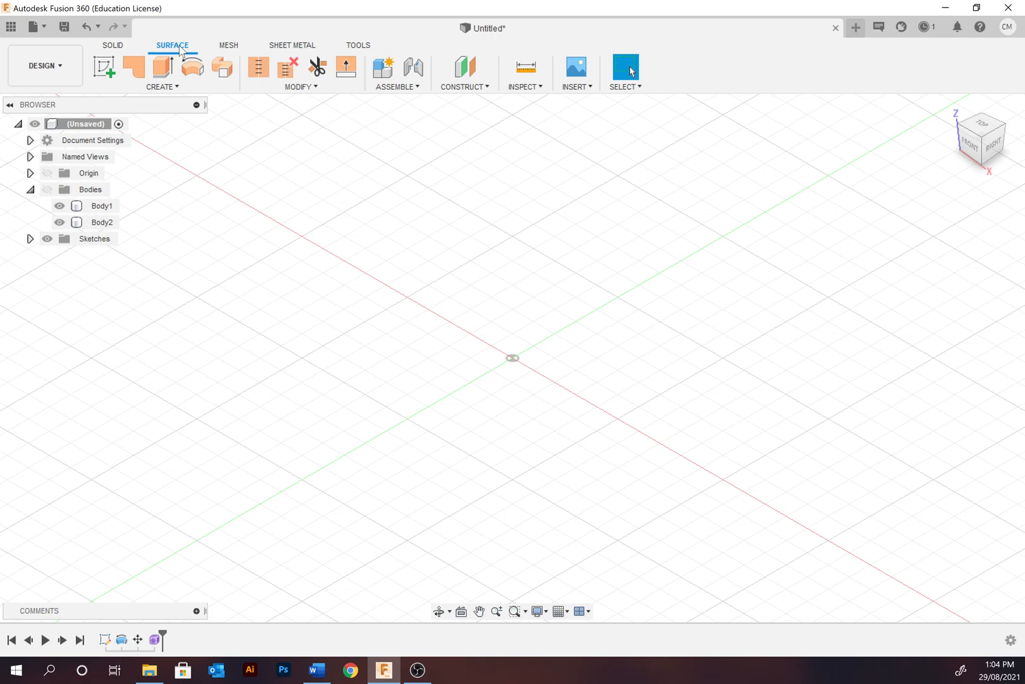
left_click(117, 47)
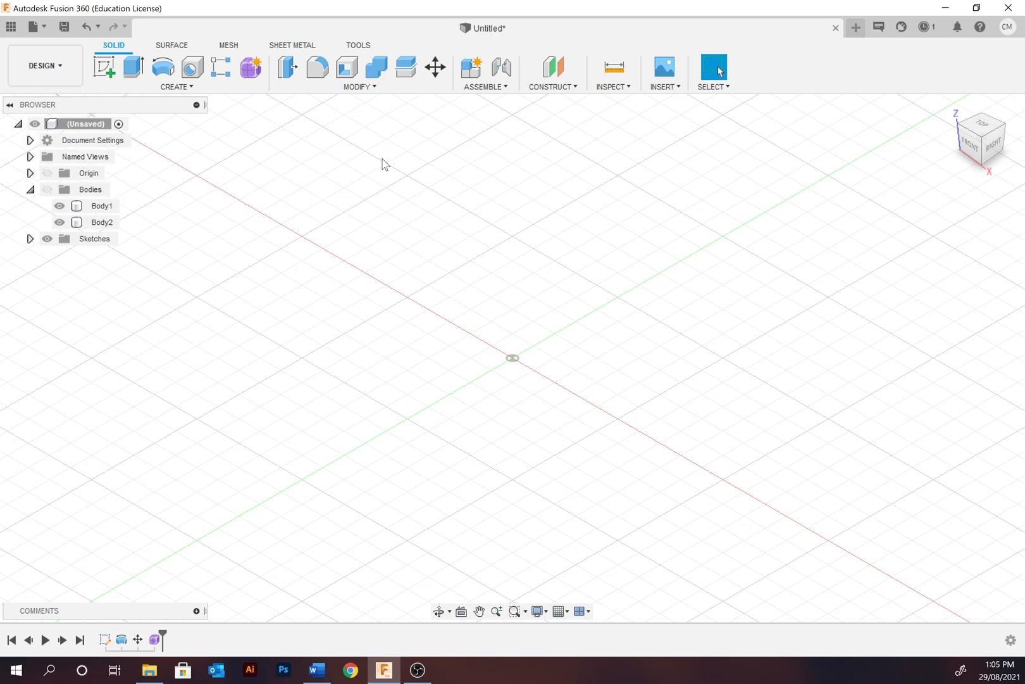
Review the list of available workspaces and stay in the Design workspace
left_click(64, 68)
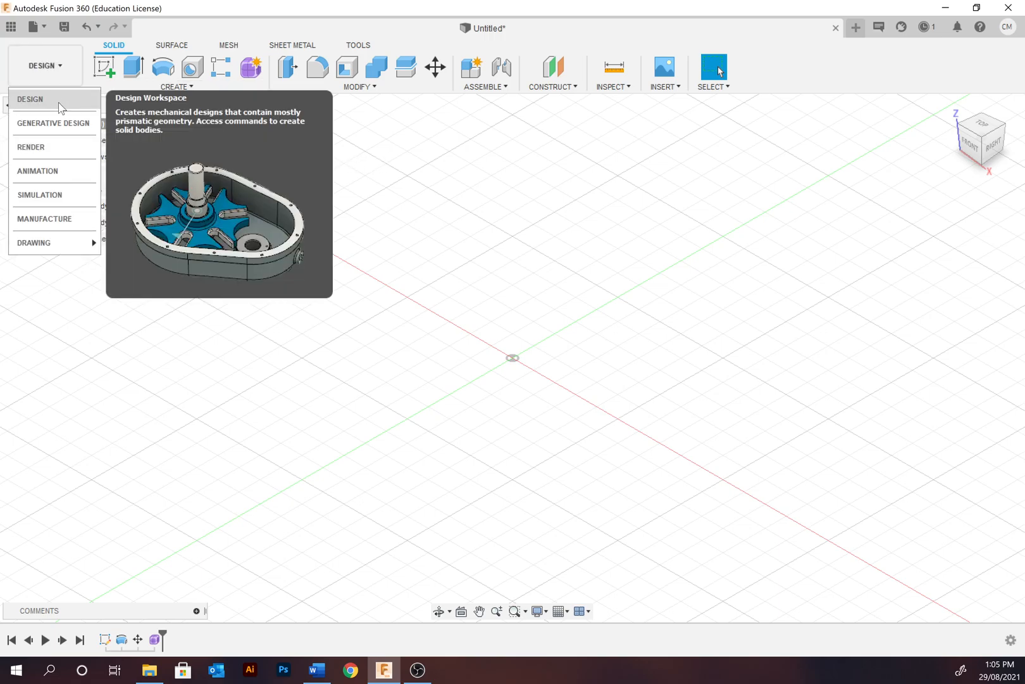
left_click(60, 105)
left_click(56, 66)
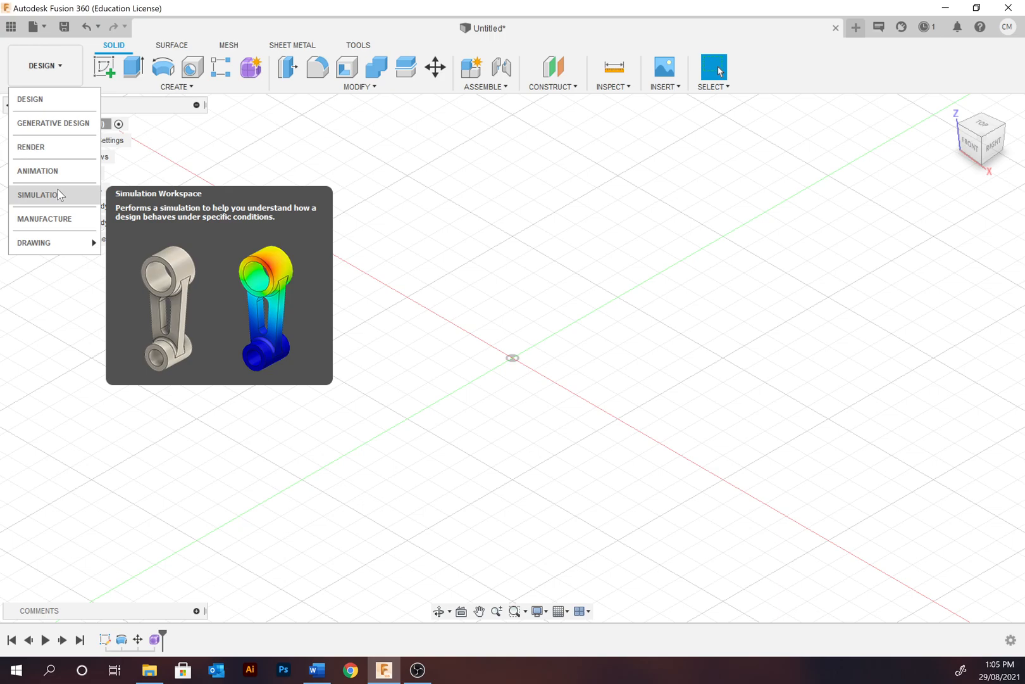
left_click(59, 242)
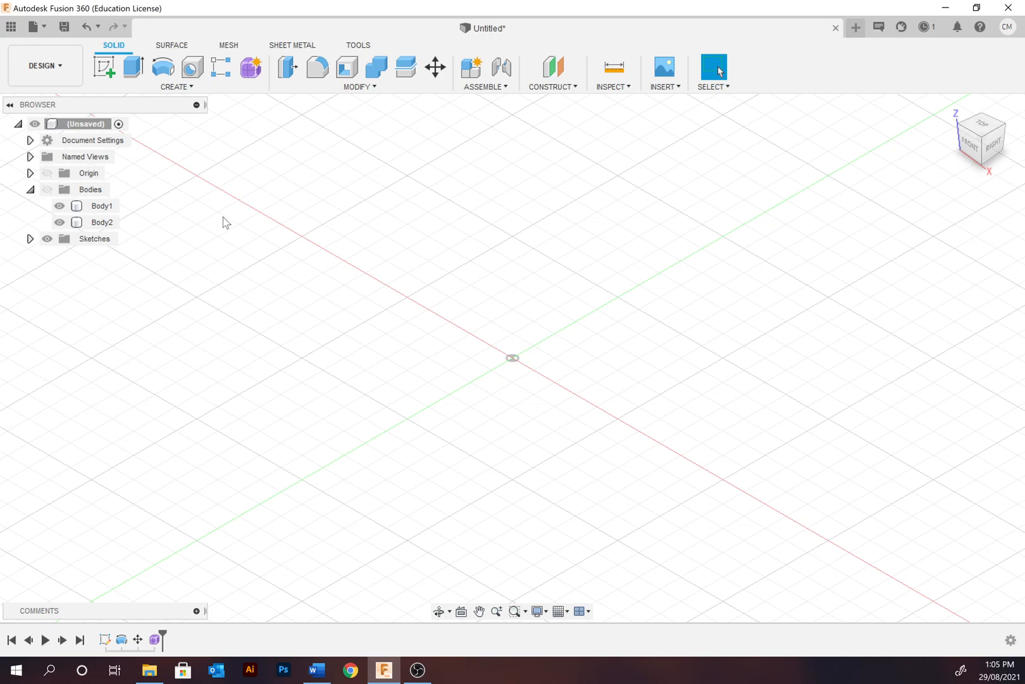
Leave the origin hidden and turn on visibility of the torus bodies in the Browser
left_click(47, 172)
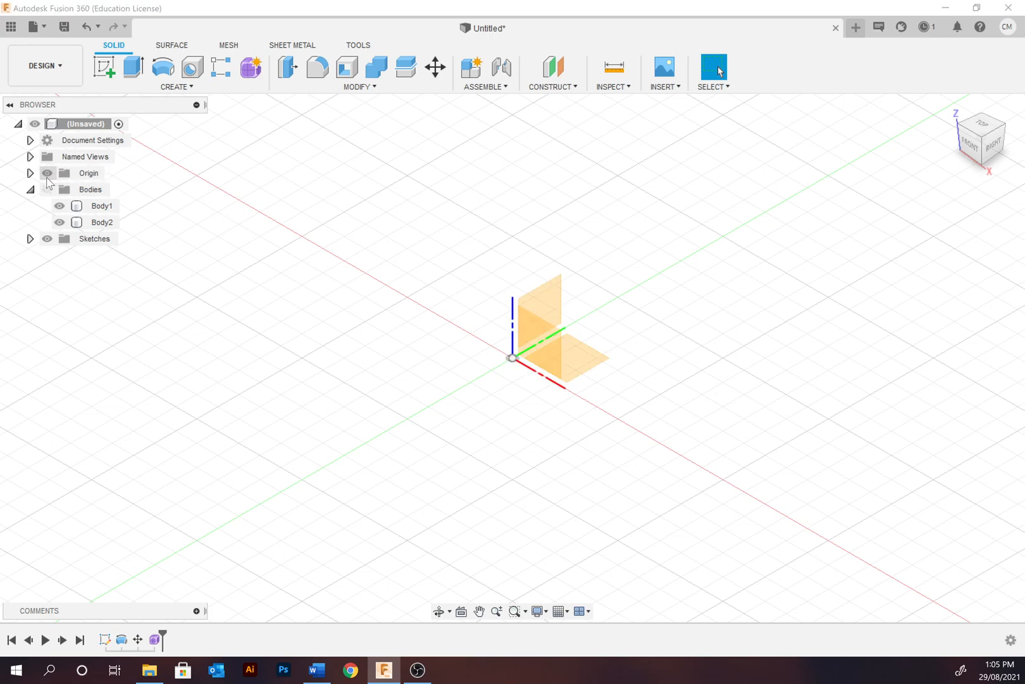
left_click(47, 174)
left_click(90, 189)
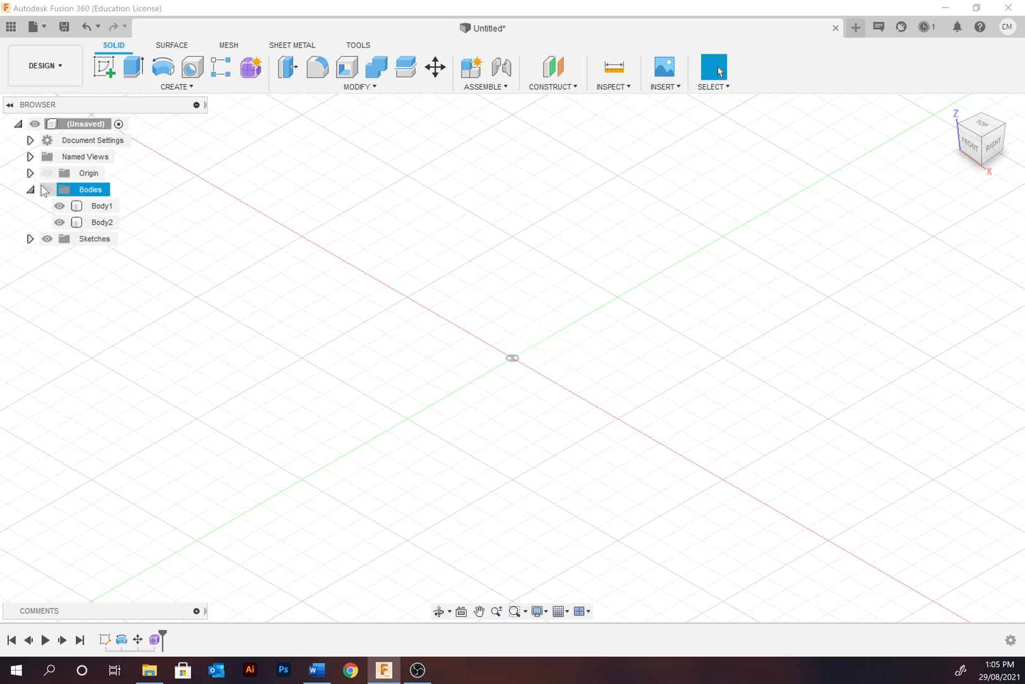
left_click(31, 189)
left_click(47, 188)
left_click(102, 205)
scroll(369, 275, "down", 3)
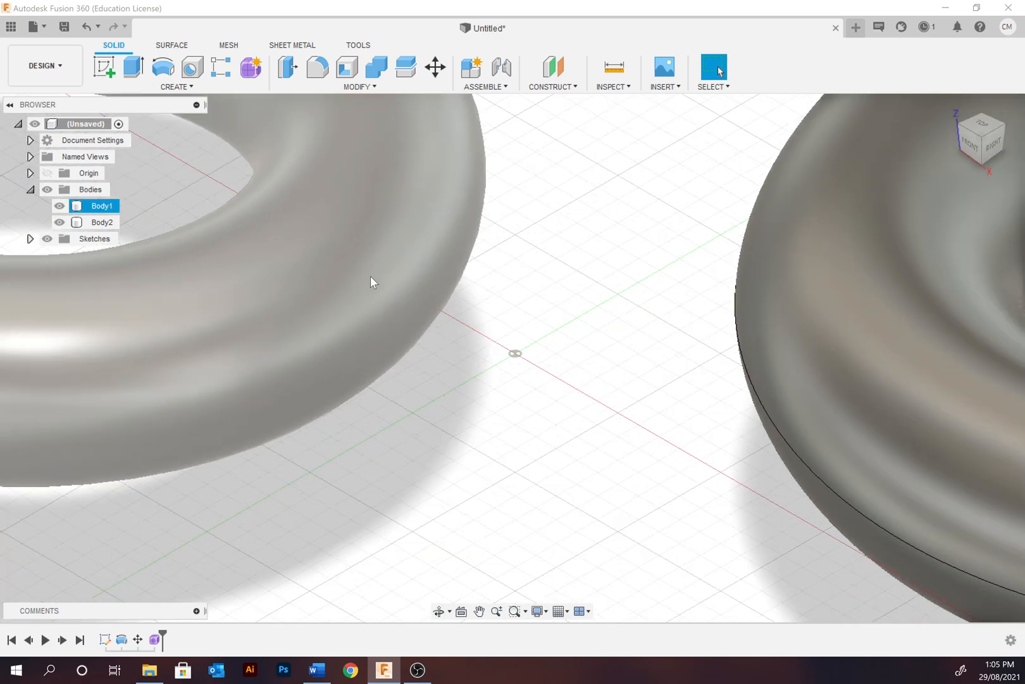
scroll(374, 276, "down", 3)
scroll(374, 276, "down", 2)
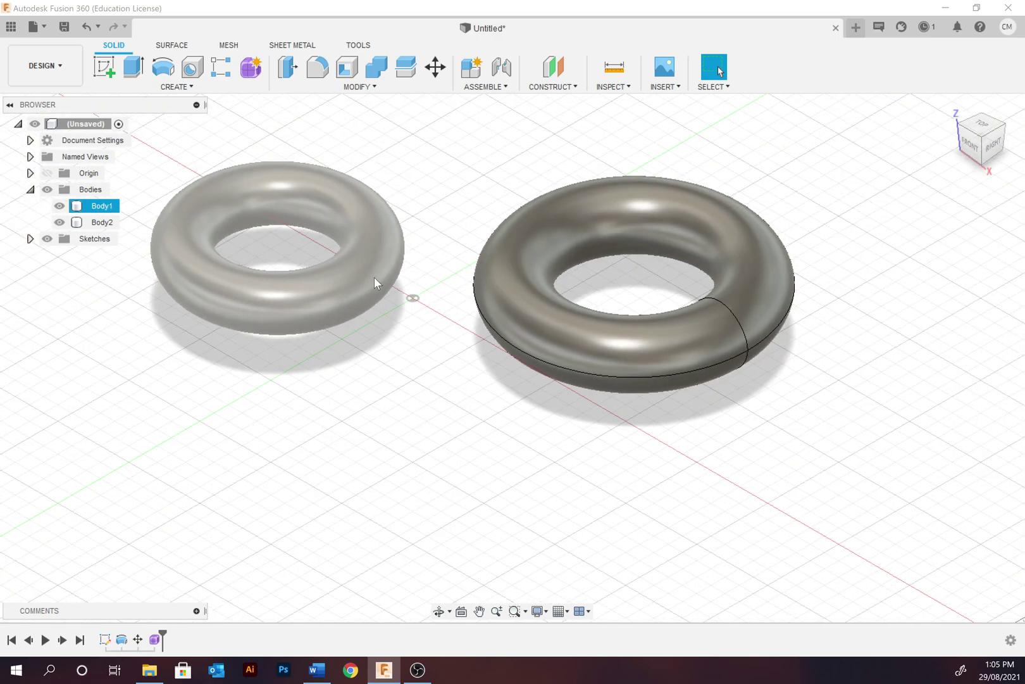
Select the larger torus Body2 and review its context menu without changing anything
left_click(103, 222)
right_click(105, 223)
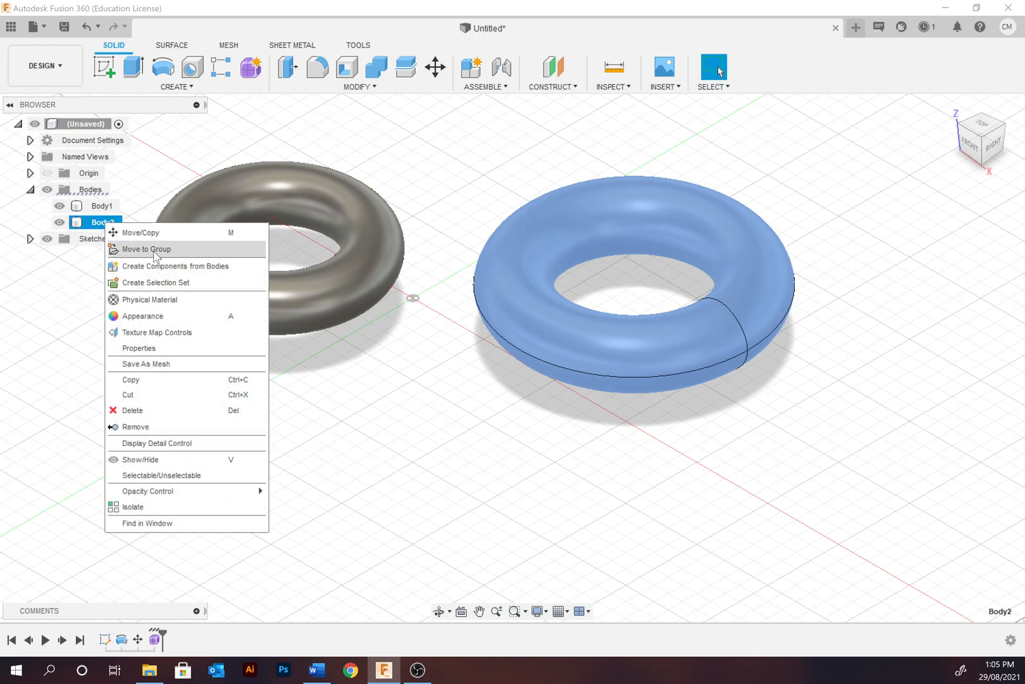
left_click(144, 188)
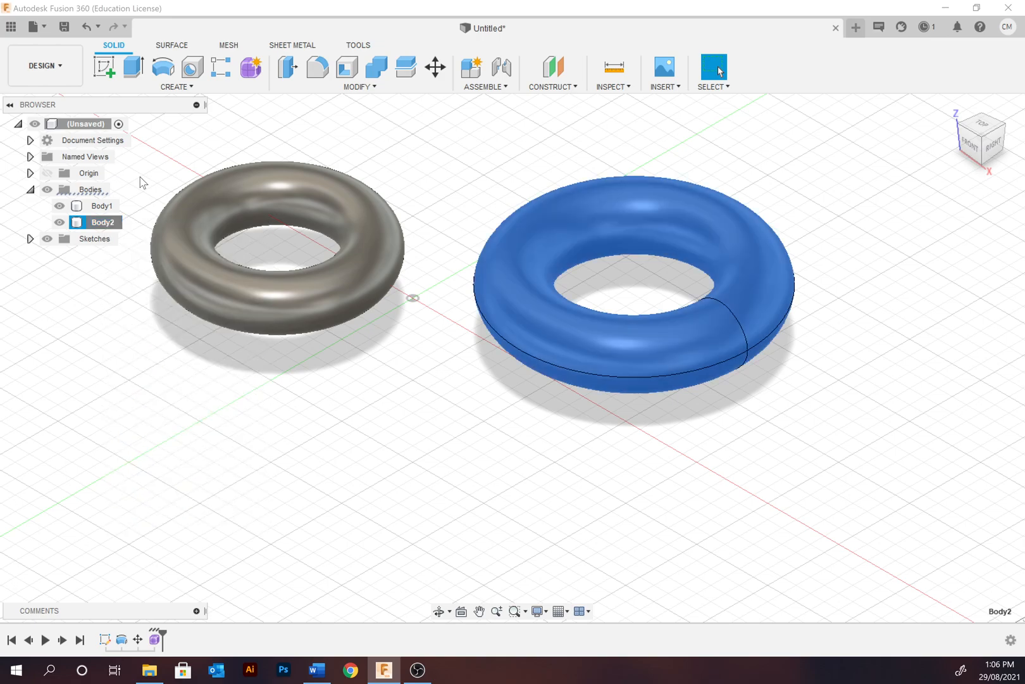
left_click(142, 321)
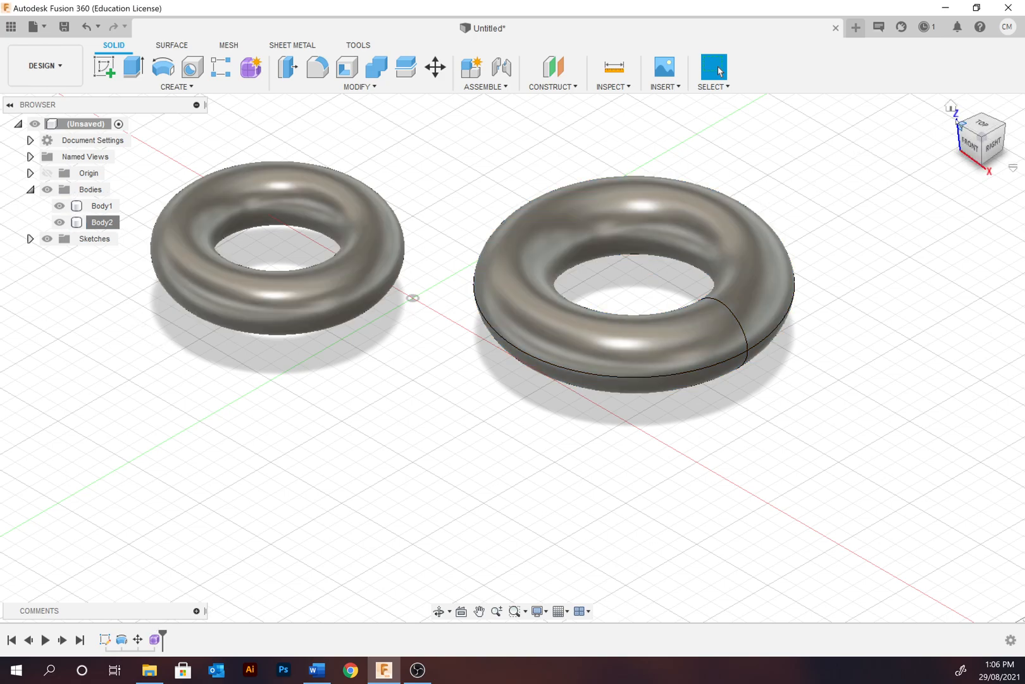
left_click(982, 124)
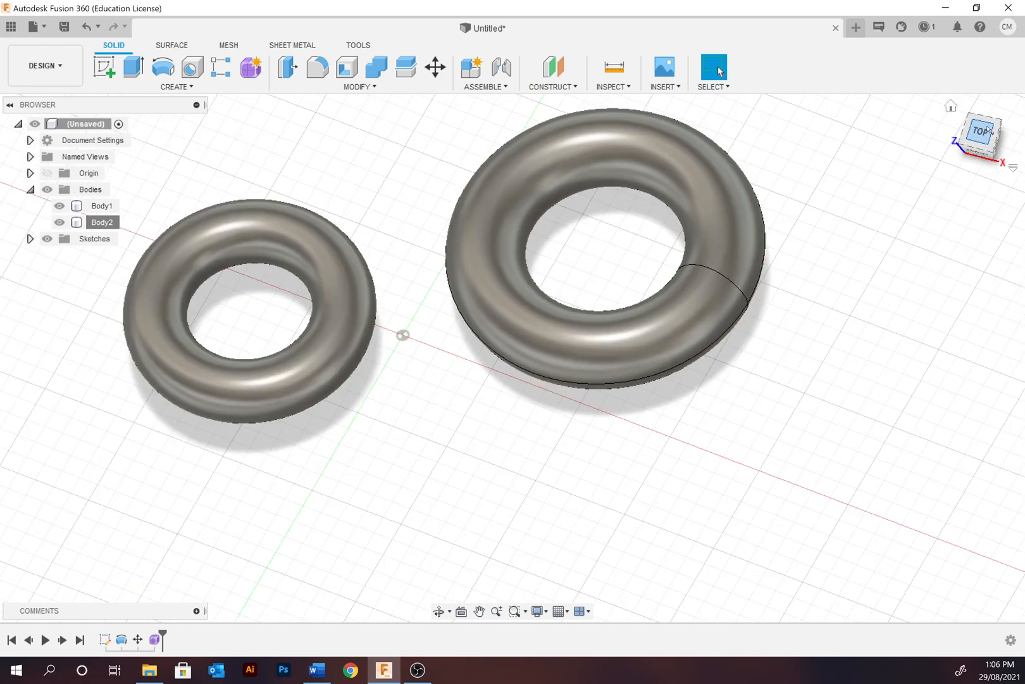
left_click(952, 107)
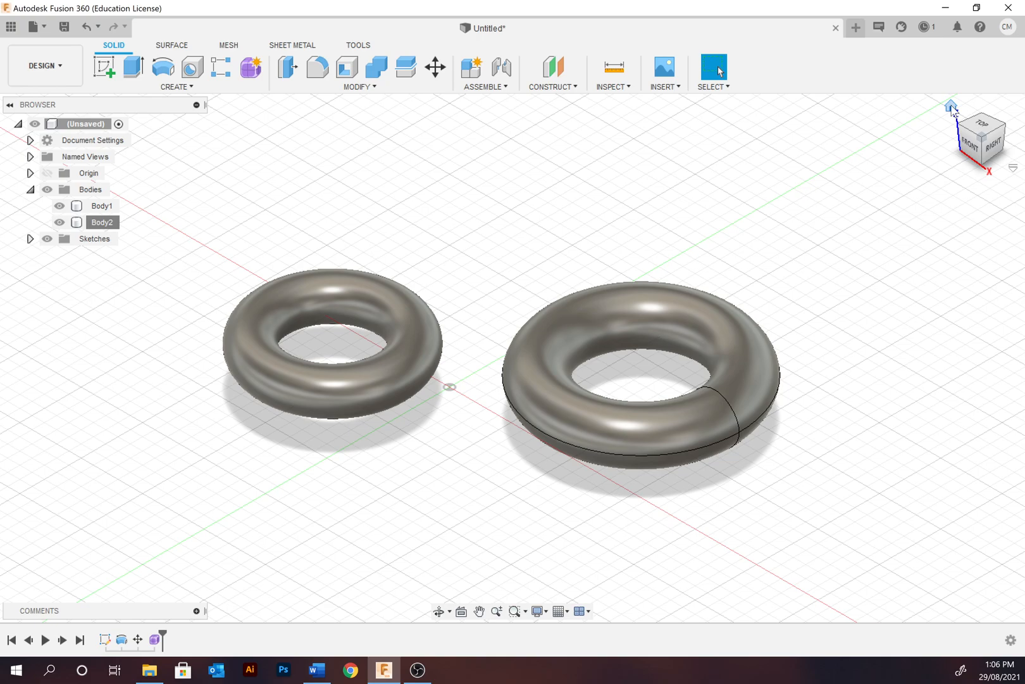
left_click(971, 145)
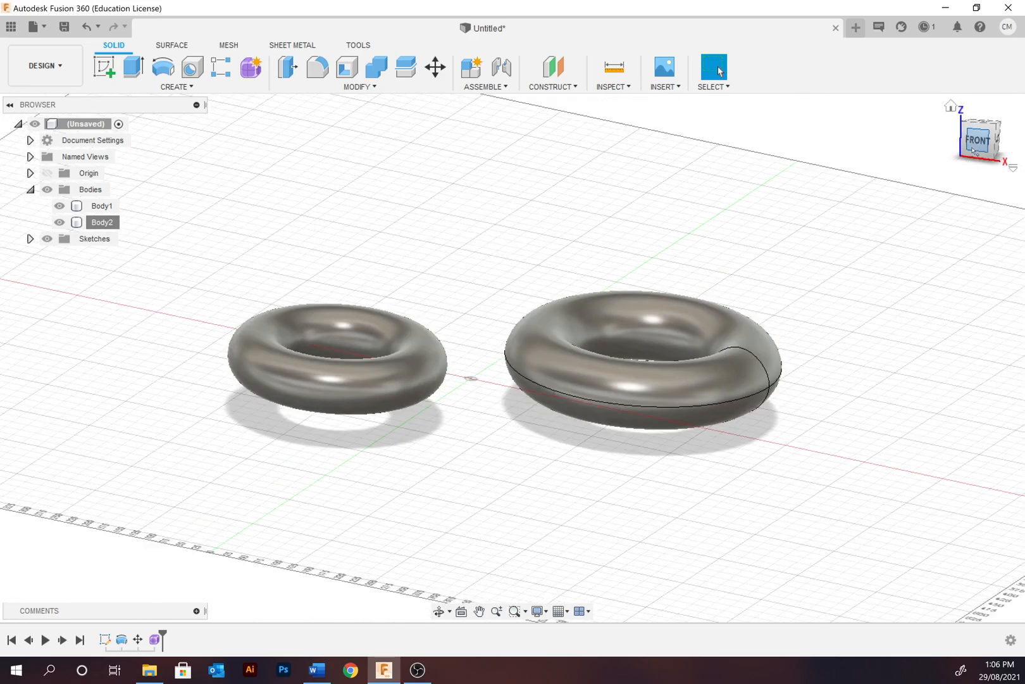
left_click_drag(977, 140, 1001, 124)
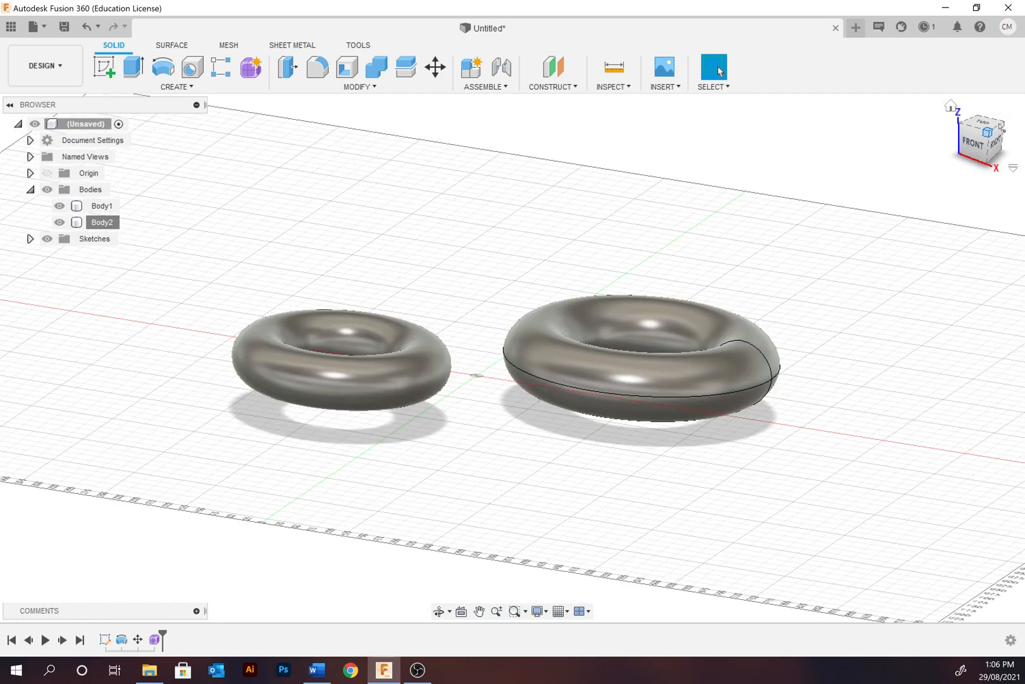
left_click(1004, 129)
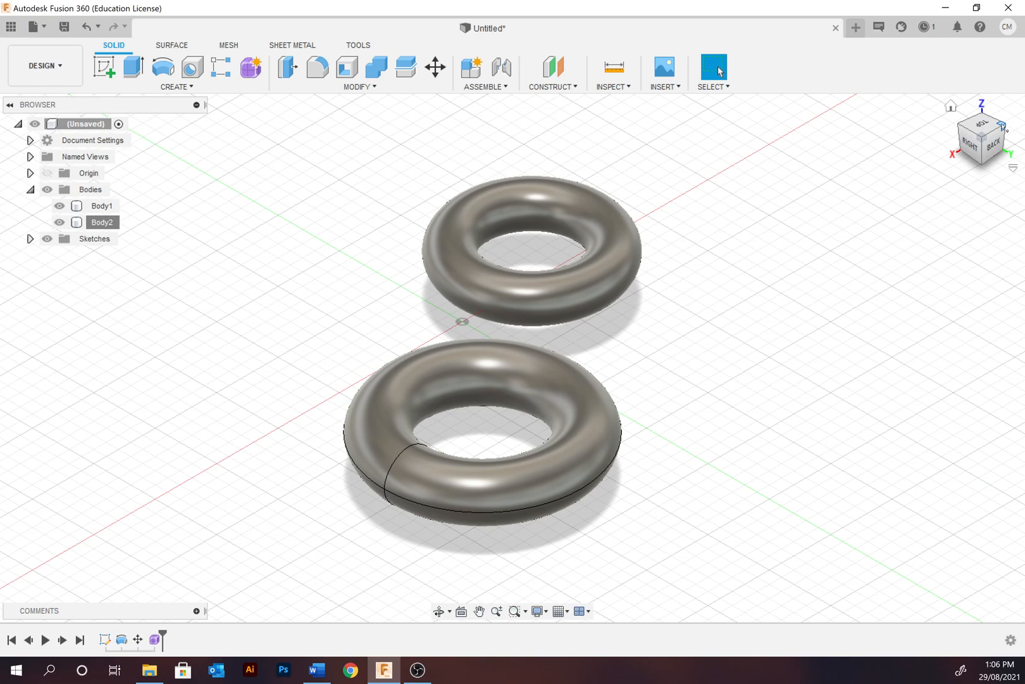
left_click(1003, 127)
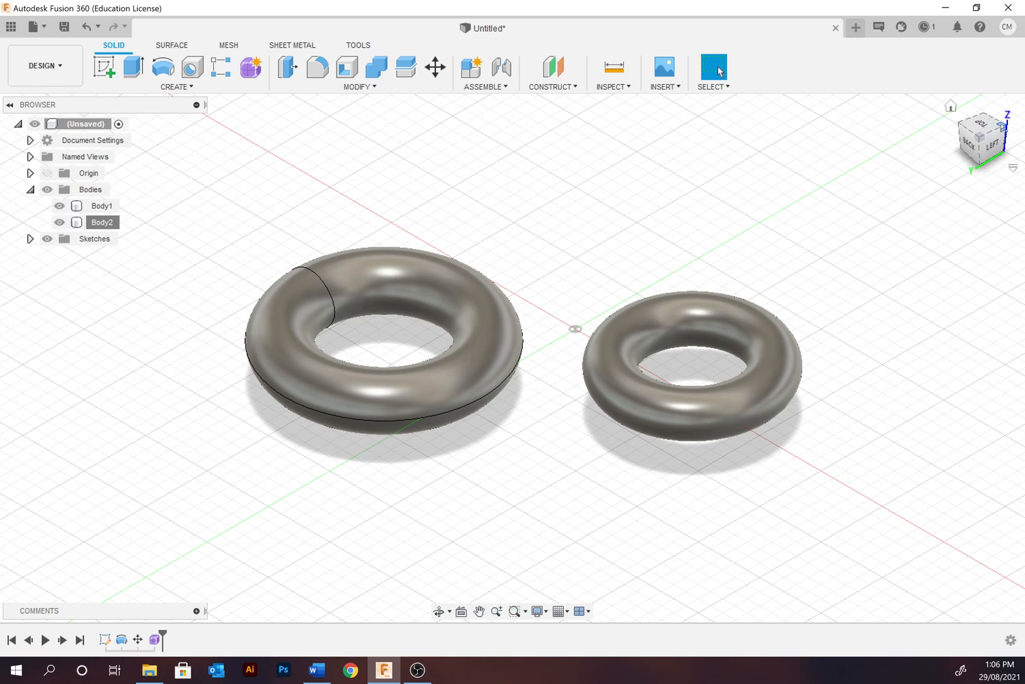
left_click(1003, 127)
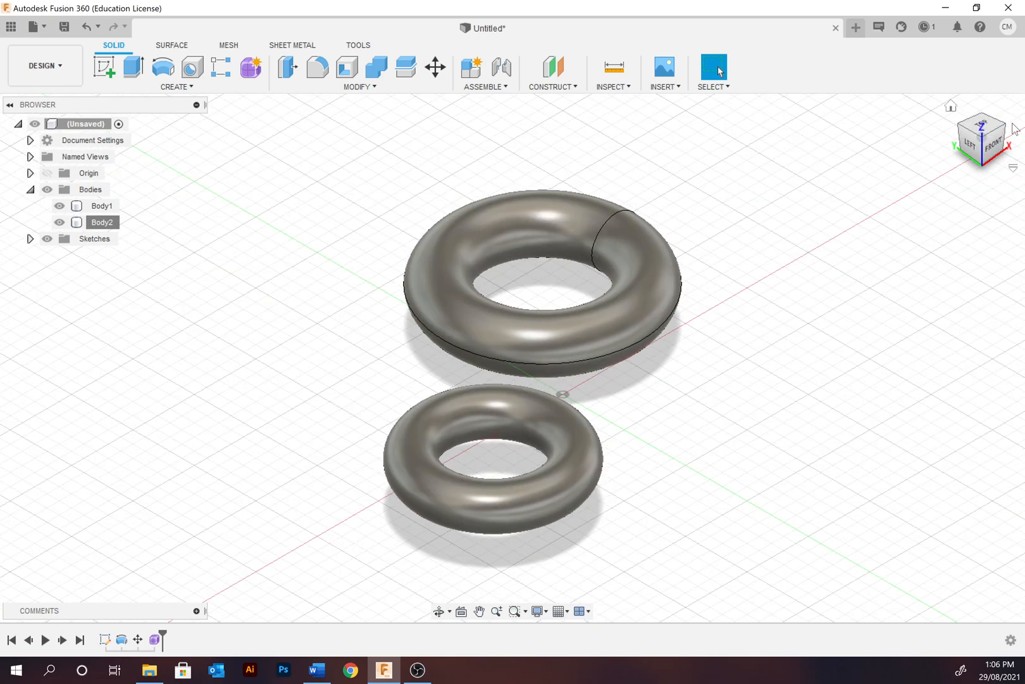
left_click(952, 107)
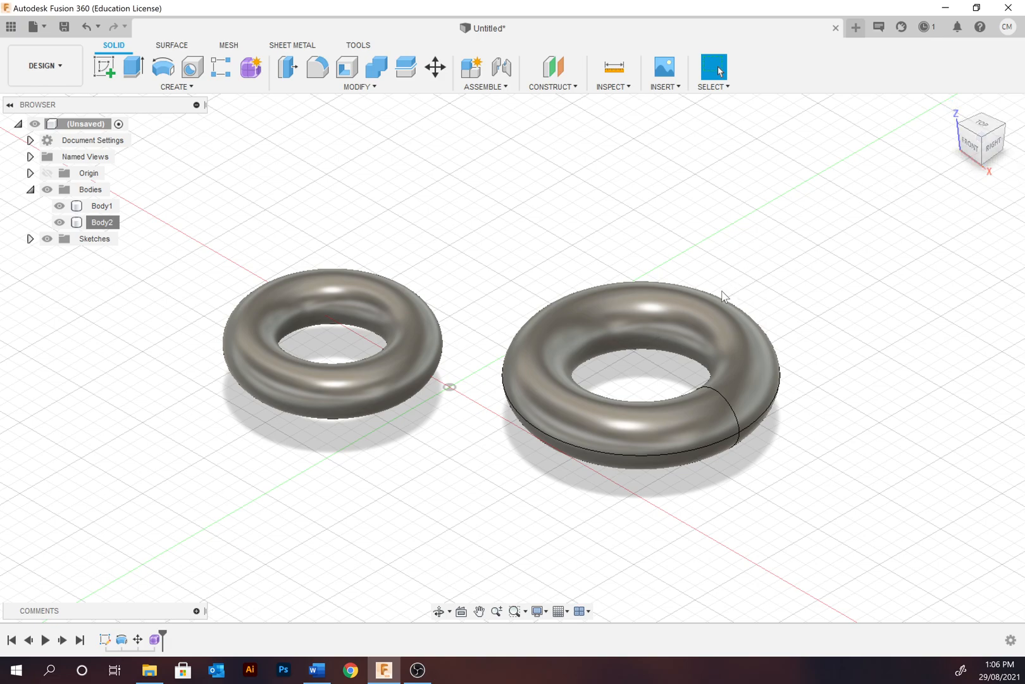
left_click(574, 468)
mouse_move(439, 580)
middle_mouse_down("shift")
mouse_move(478, 529)
mouse_move(377, 554)
mouse_move(246, 548)
mouse_move(210, 567)
middle_mouse_up("shift")
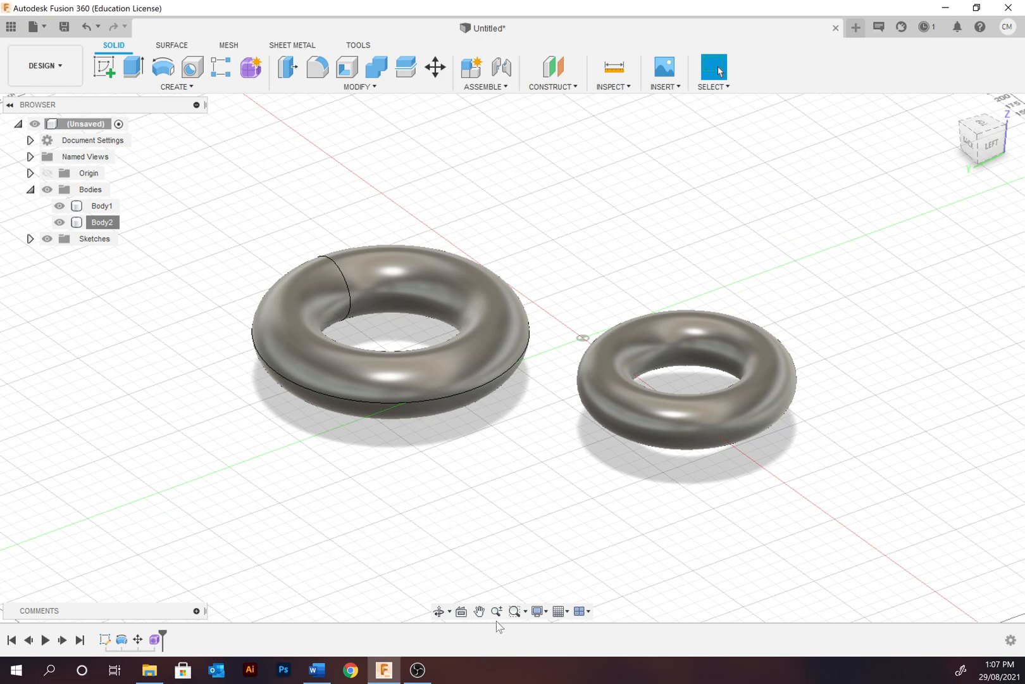
left_click(478, 610)
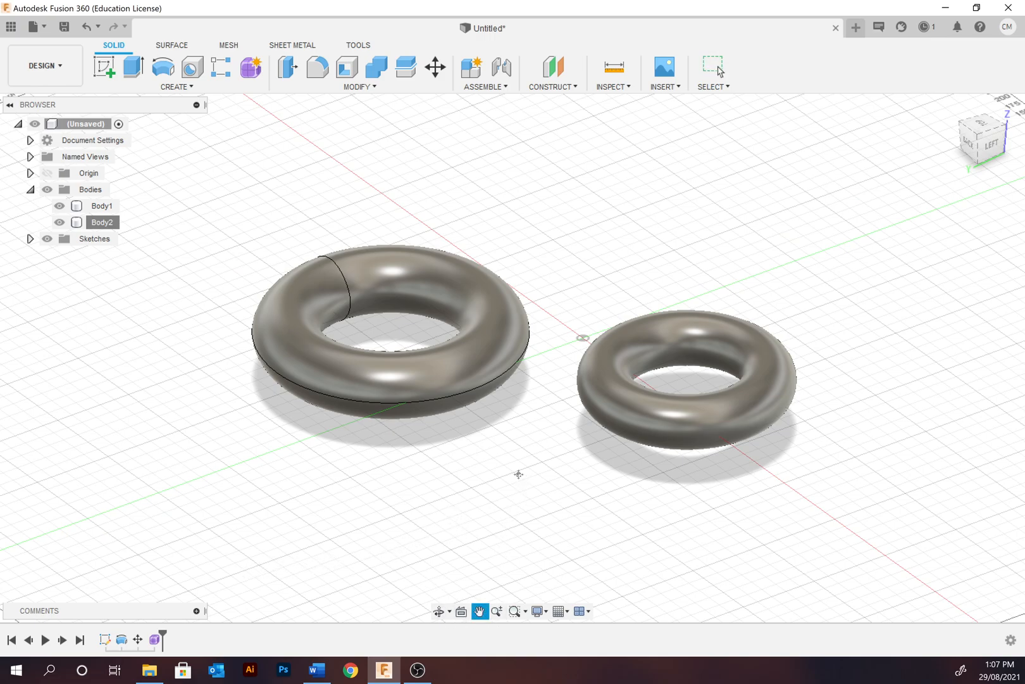
mouse_move(518, 473)
left_mouse_down()
mouse_move(450, 374)
mouse_move(445, 500)
left_mouse_up()
key("Escape")
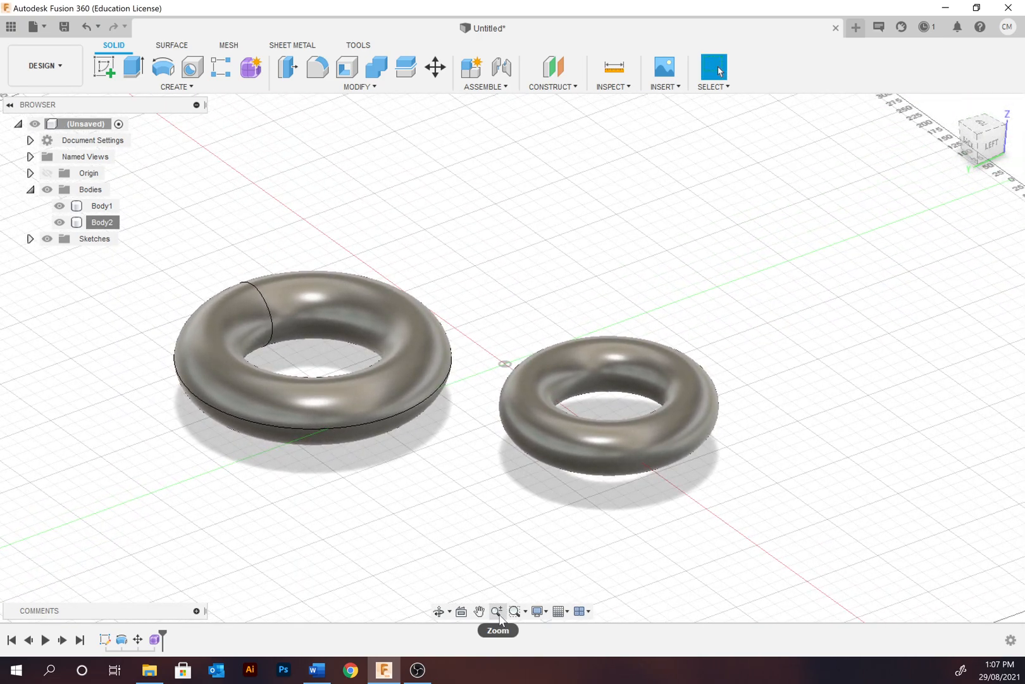
scroll(270, 315, "down", 3)
scroll(270, 315, "down", 2)
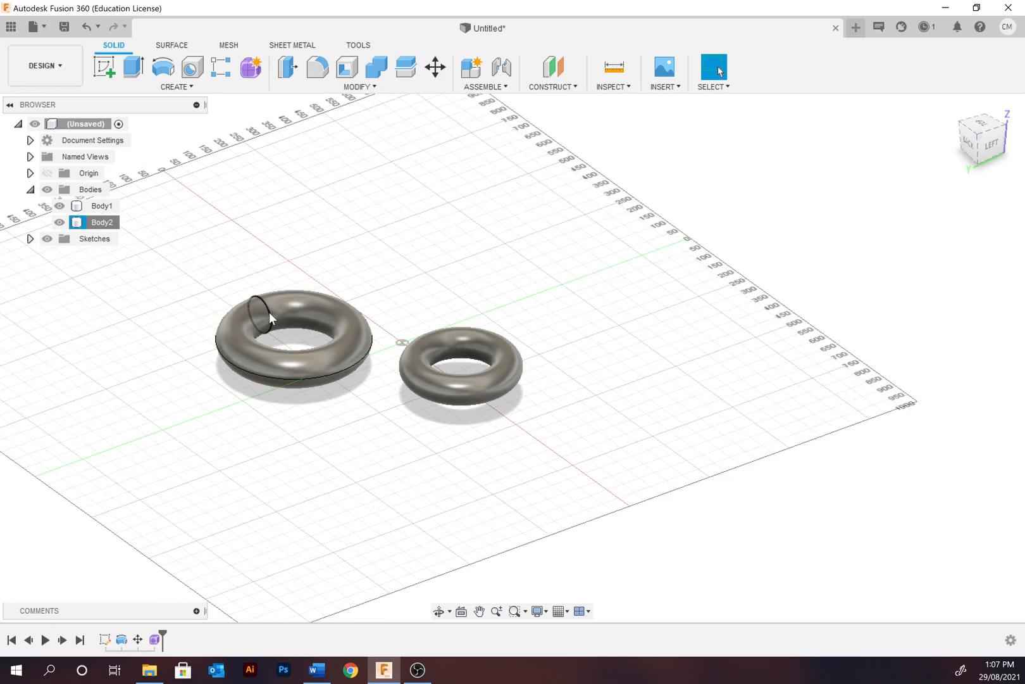
scroll(269, 313, "up", 3)
scroll(269, 311, "up", 4)
scroll(270, 309, "down", 3)
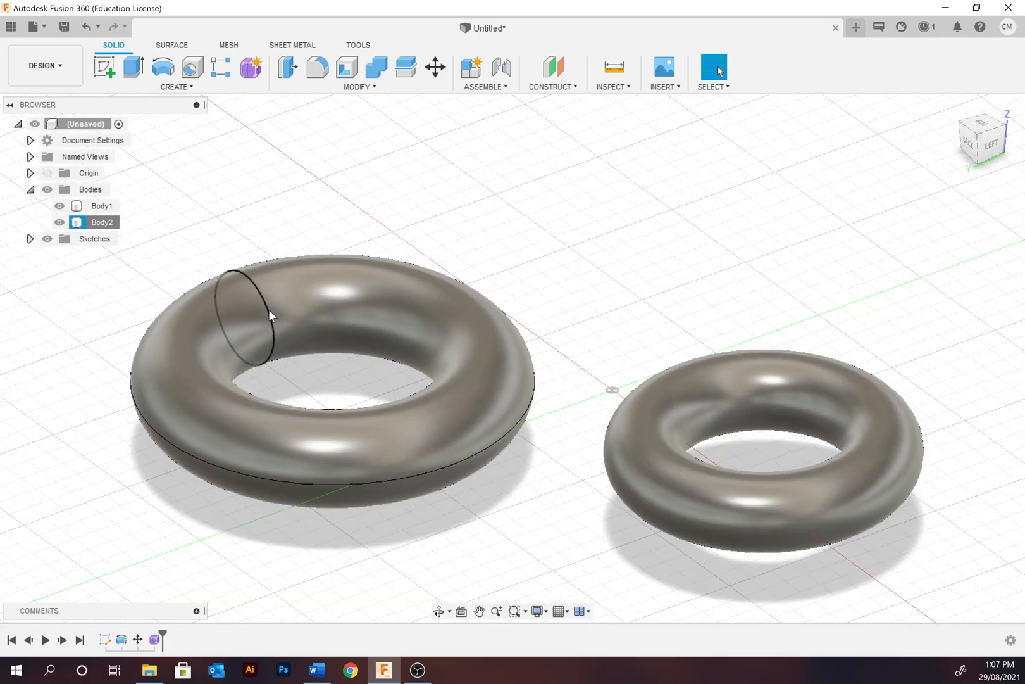
scroll(268, 310, "down", 3)
scroll(624, 344, "up", 3)
scroll(625, 344, "up", 4)
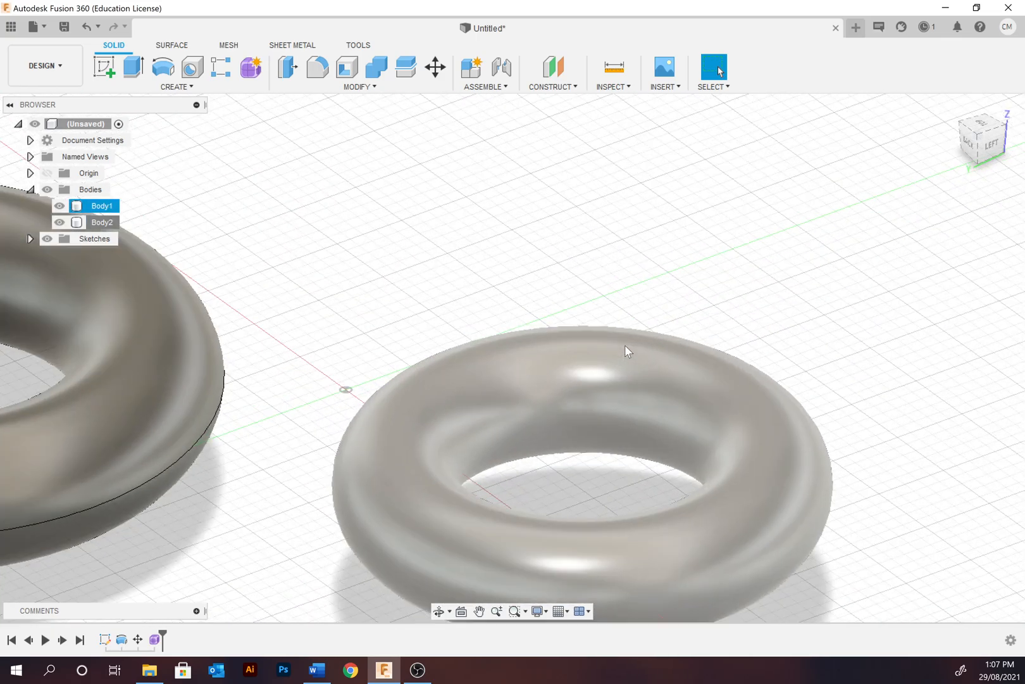
scroll(625, 351, "up", 4)
scroll(625, 350, "up", 3)
scroll(626, 352, "down", 4)
scroll(625, 351, "down", 3)
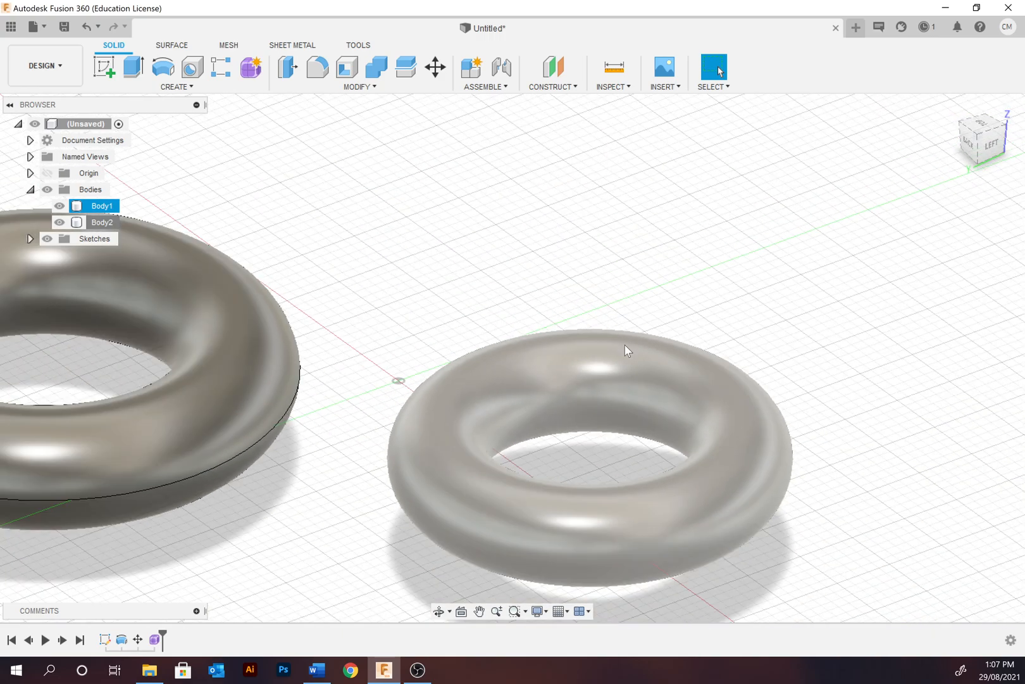
scroll(625, 351, "down", 4)
scroll(625, 352, "up", 2)
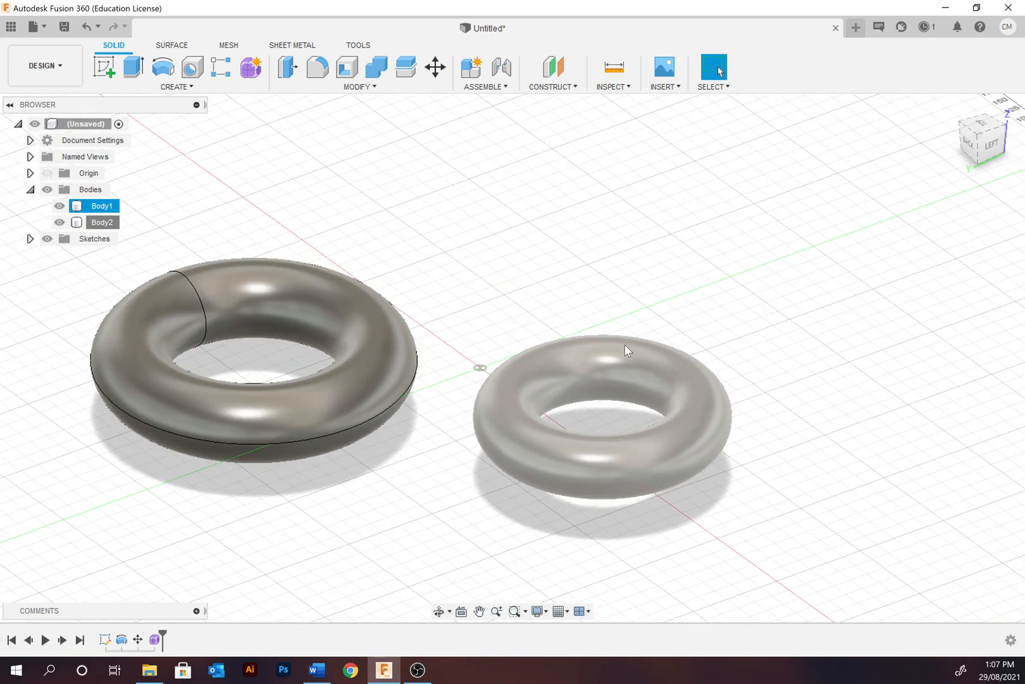
Set the visual style to Shaded with Hidden Edges, then to Shaded with Visible Edges Only
left_click(538, 611)
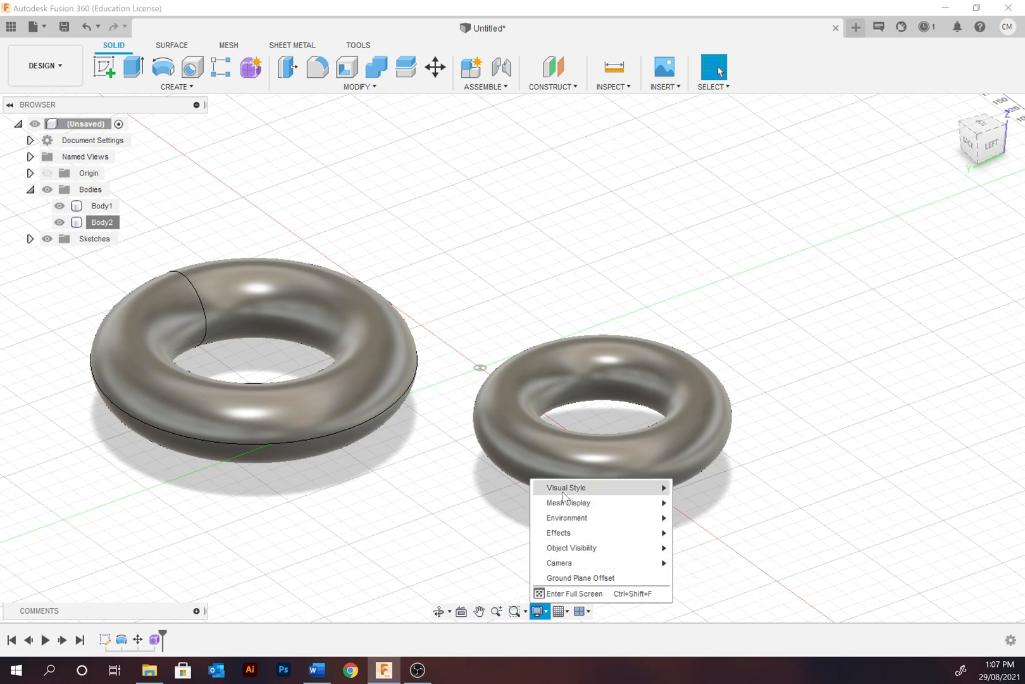
mouse_move(567, 487)
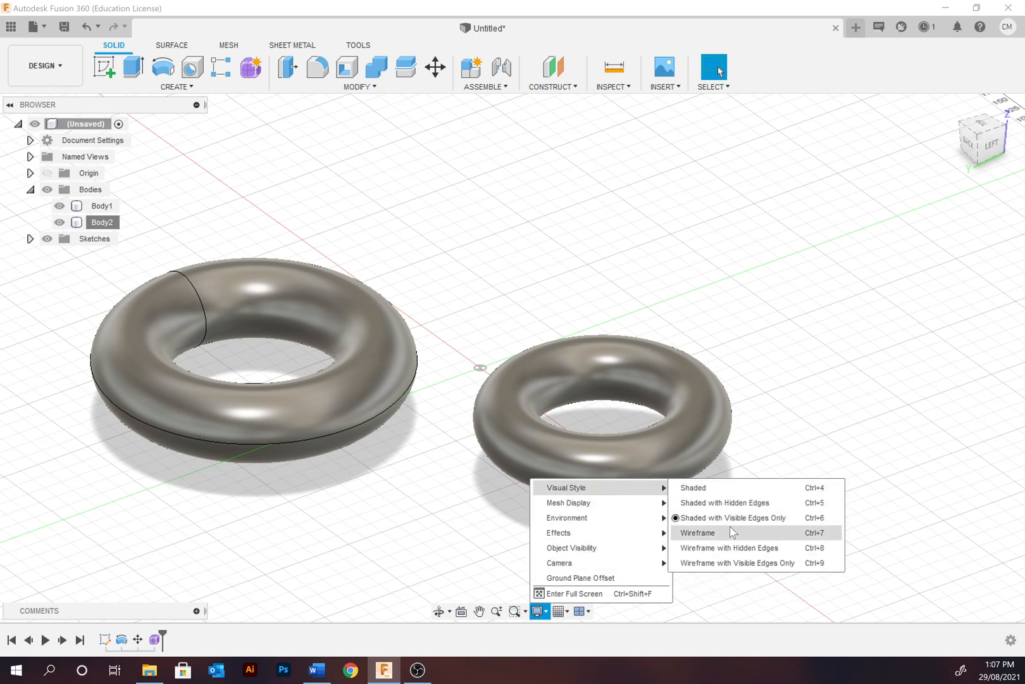
left_click(694, 502)
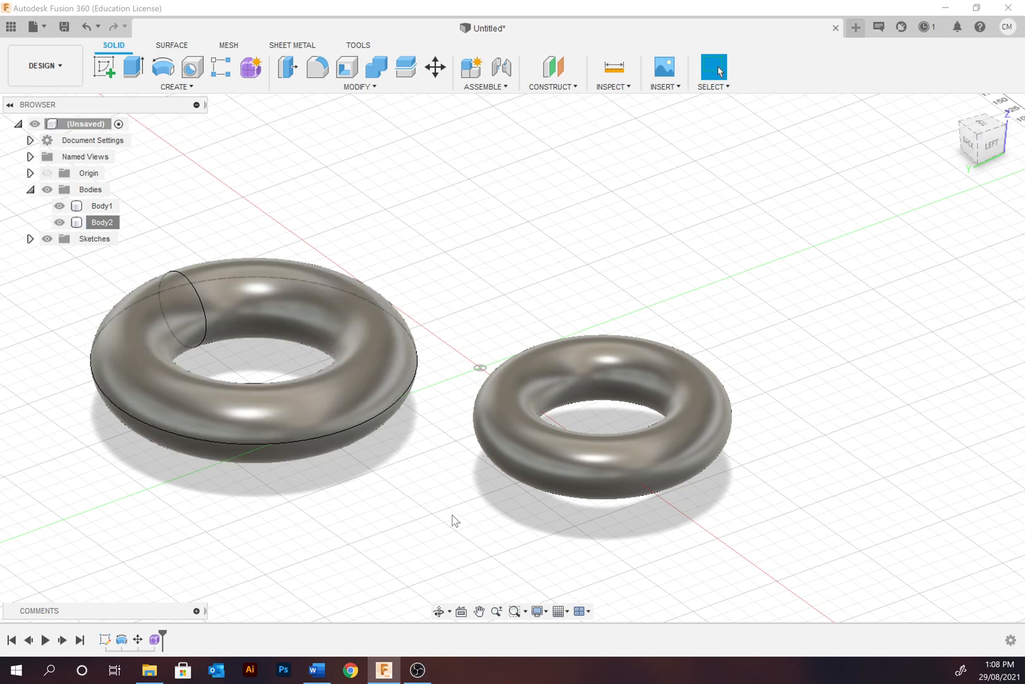
left_click(538, 611)
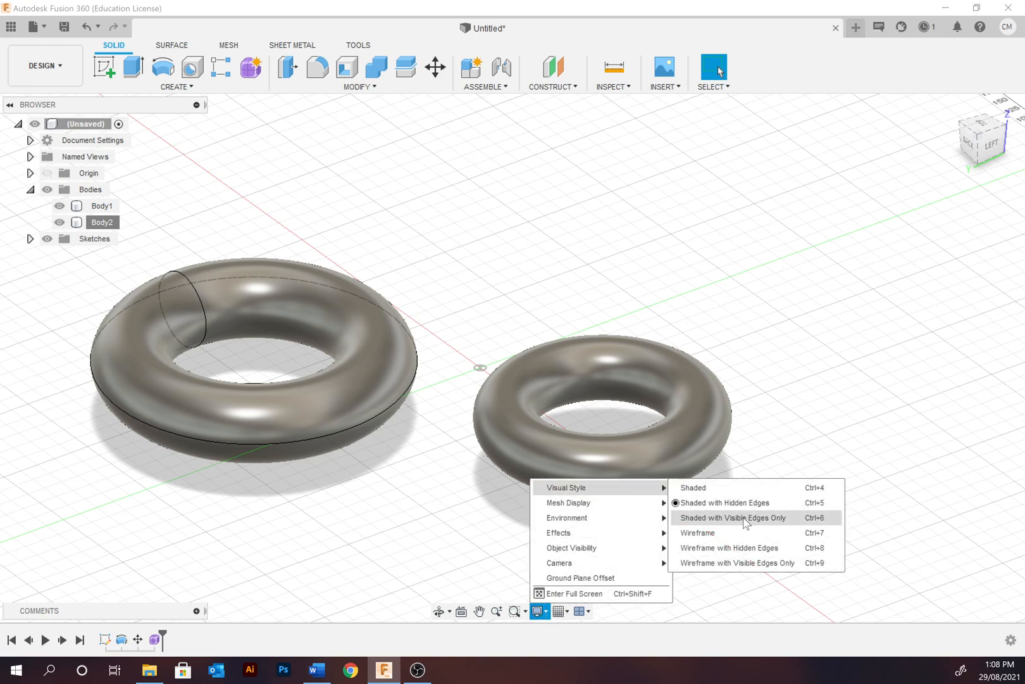
left_click(745, 518)
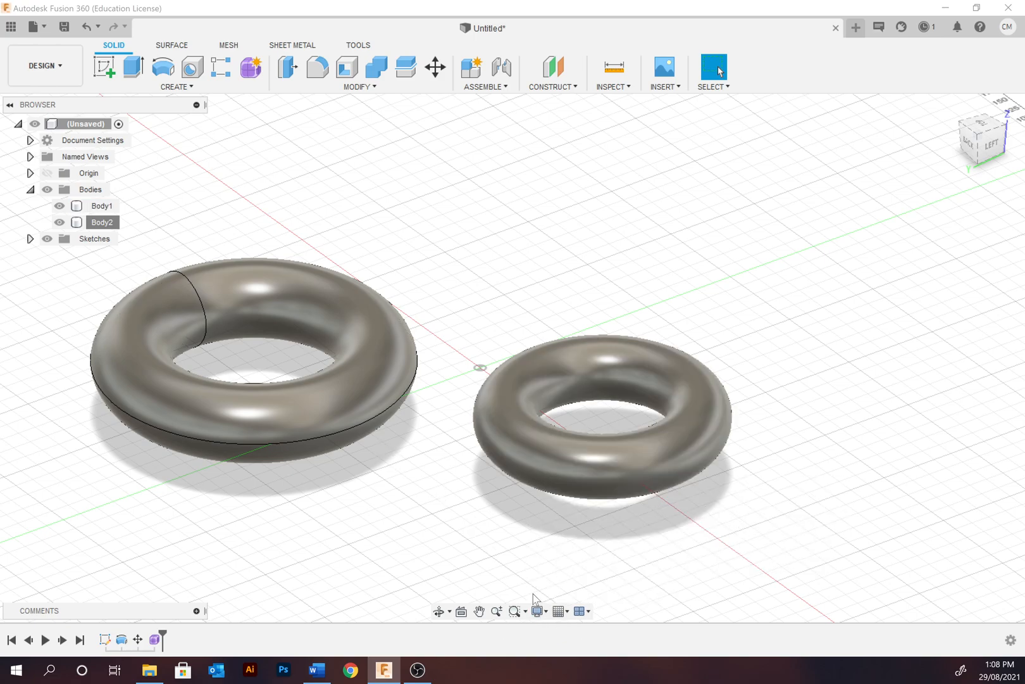
left_click(563, 611)
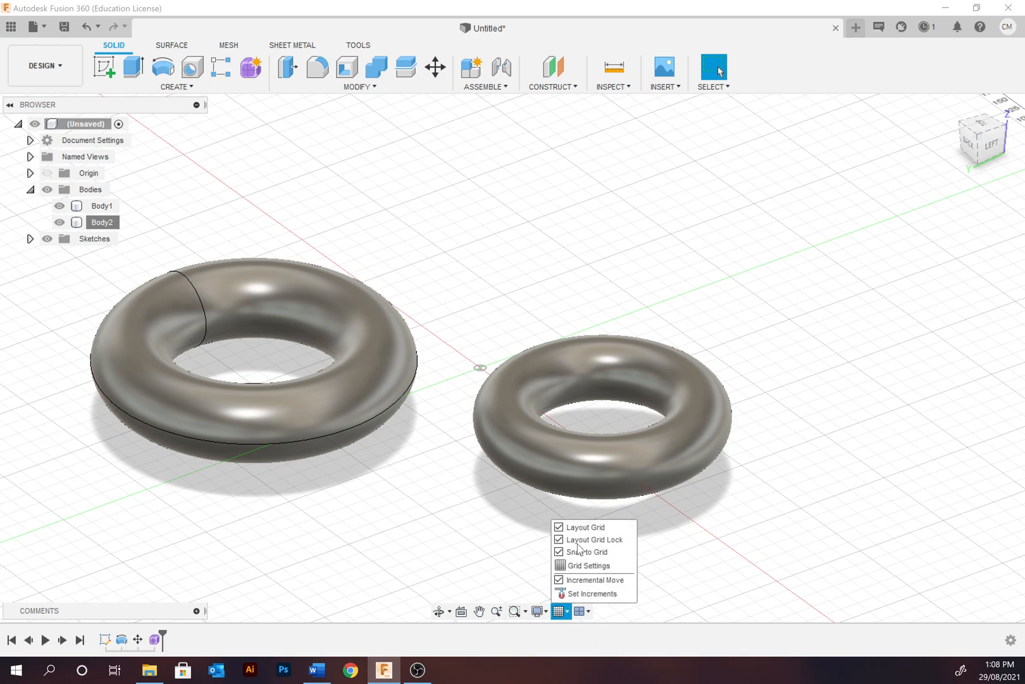
Toggle the layout grid off and on in Grid and Snaps and close it unchanged
left_click(574, 528)
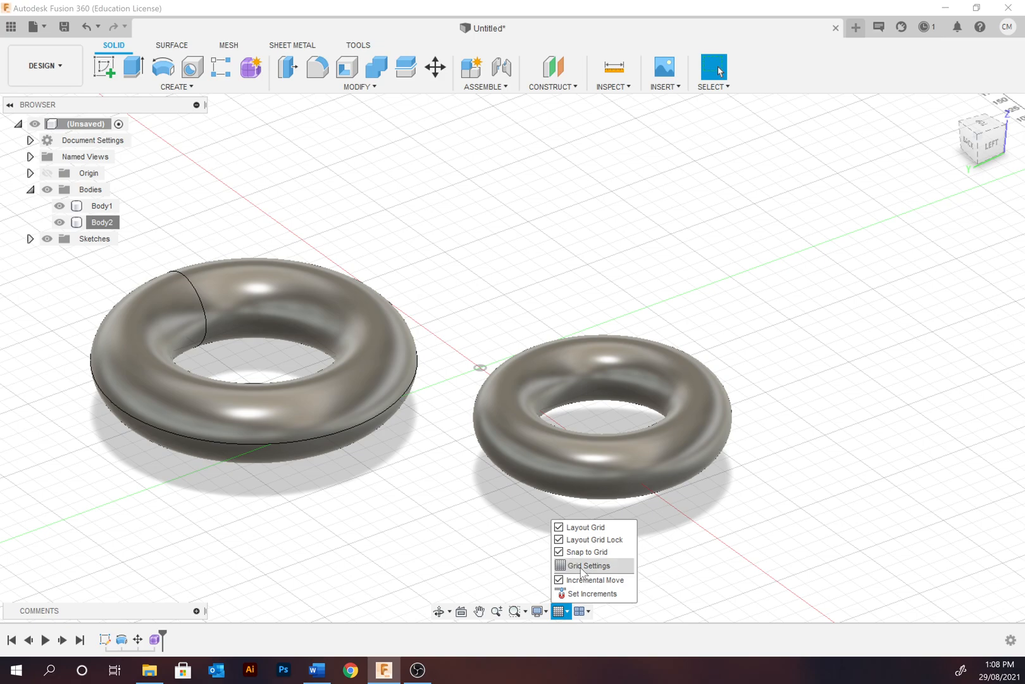
left_click(509, 564)
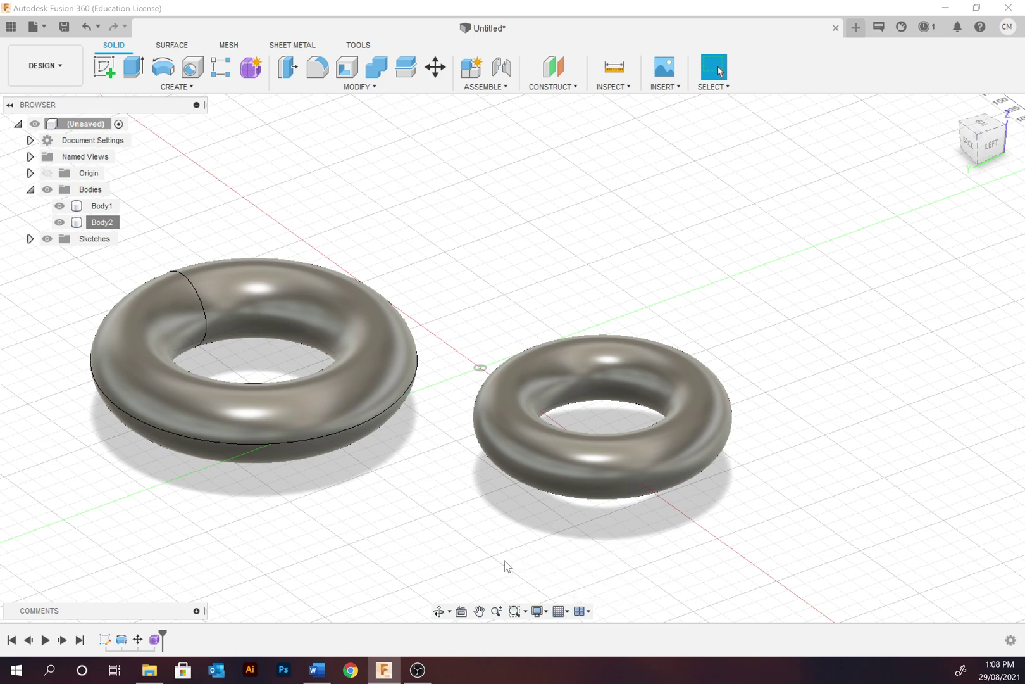
left_click(592, 614)
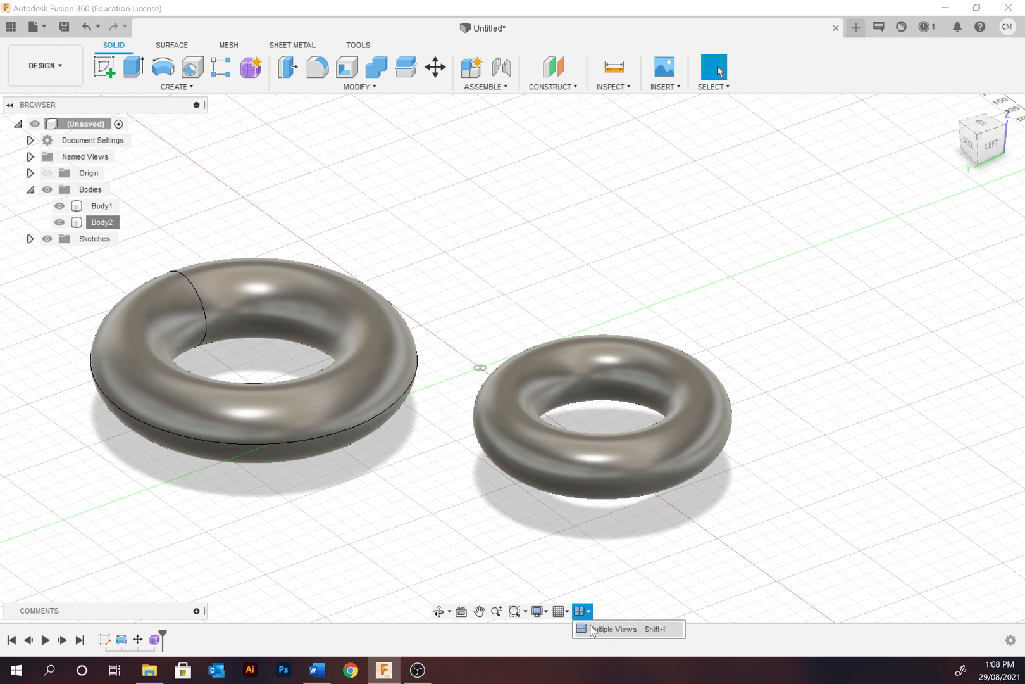
In a four-view layout, Move/Copy the smaller torus Body1 200 mm down and 900 mm sideways
left_click(592, 632)
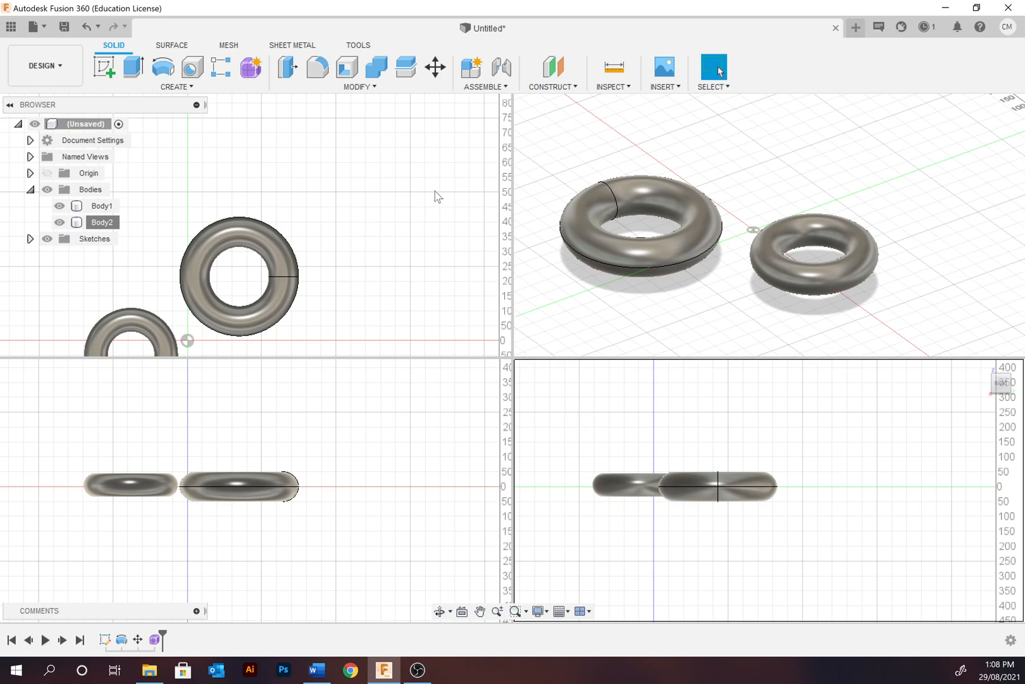
left_click(435, 67)
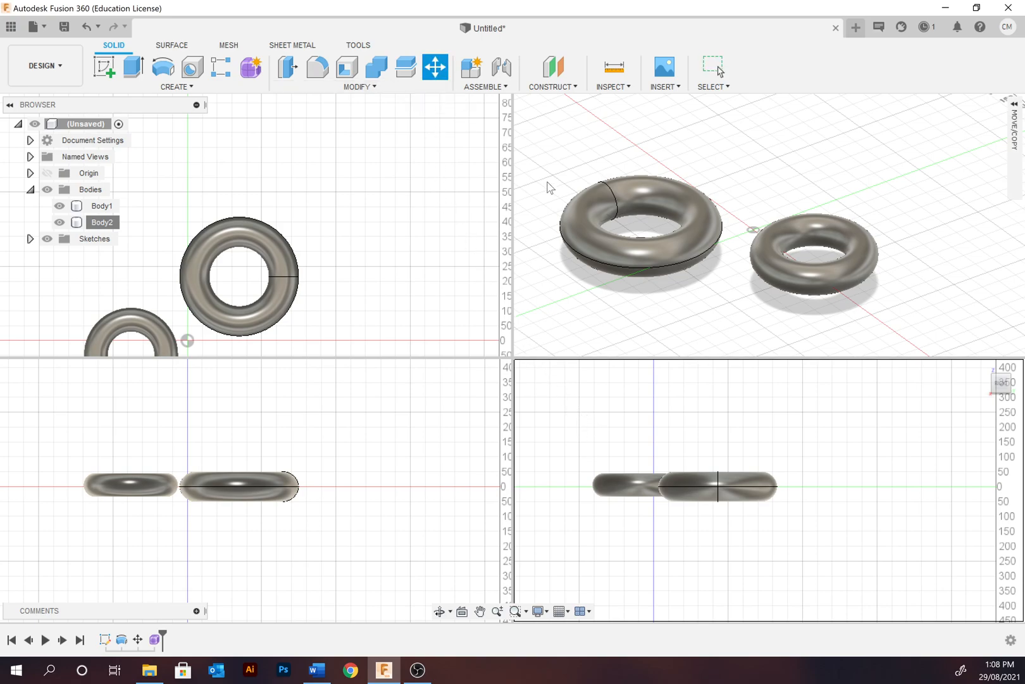
left_click(821, 264)
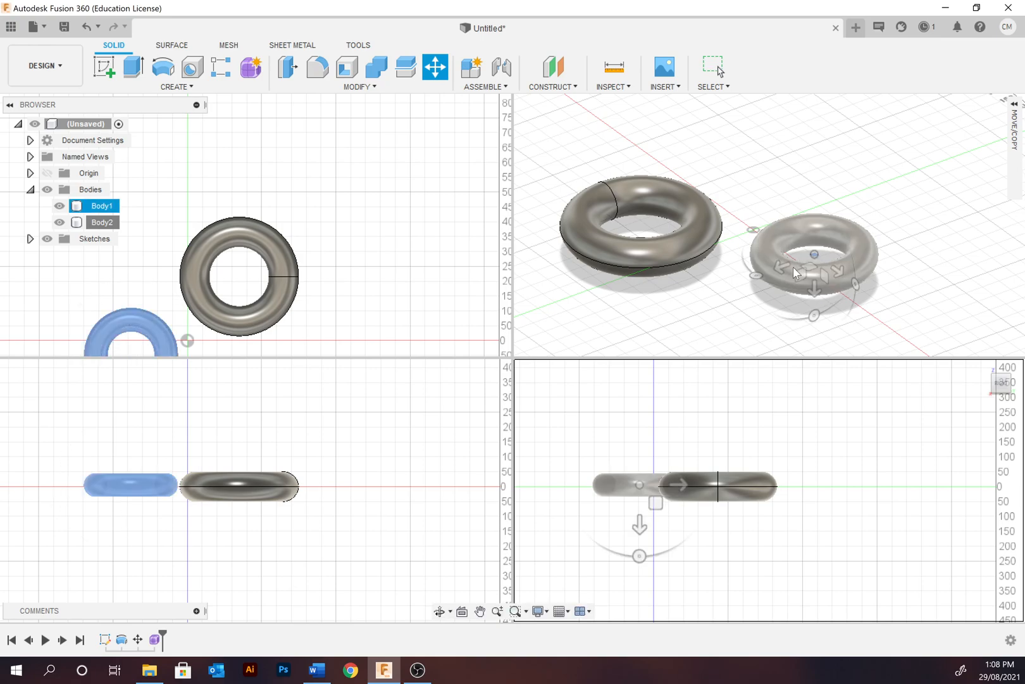
left_click(793, 272)
left_click_drag(639, 525, 639, 583)
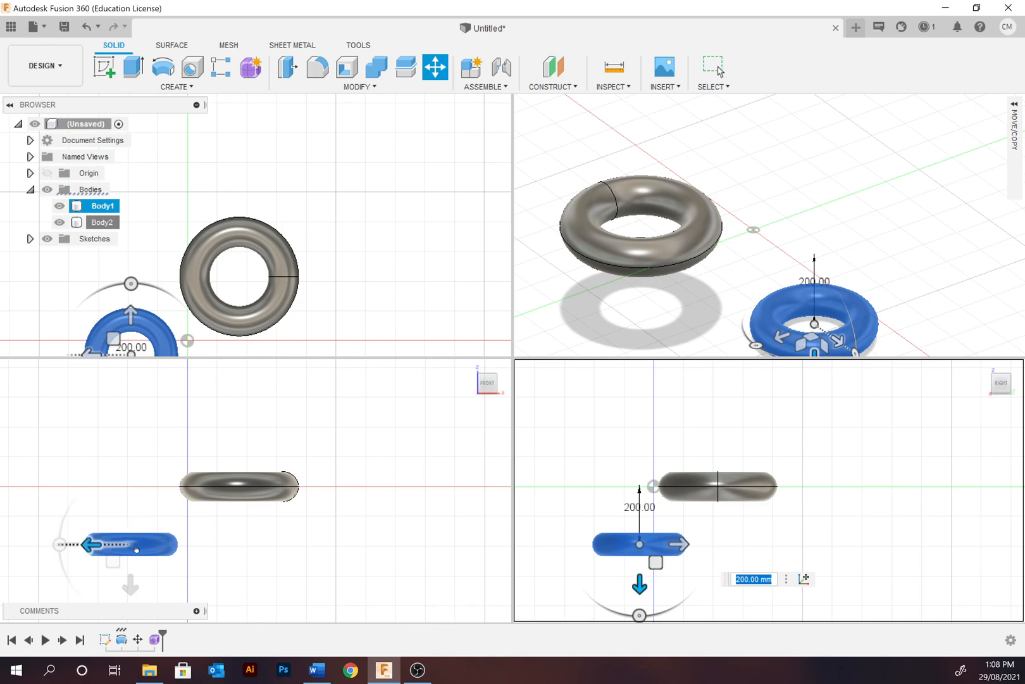
mouse_move(87, 545)
left_mouse_down()
mouse_move(369, 552)
mouse_move(359, 545)
left_mouse_up()
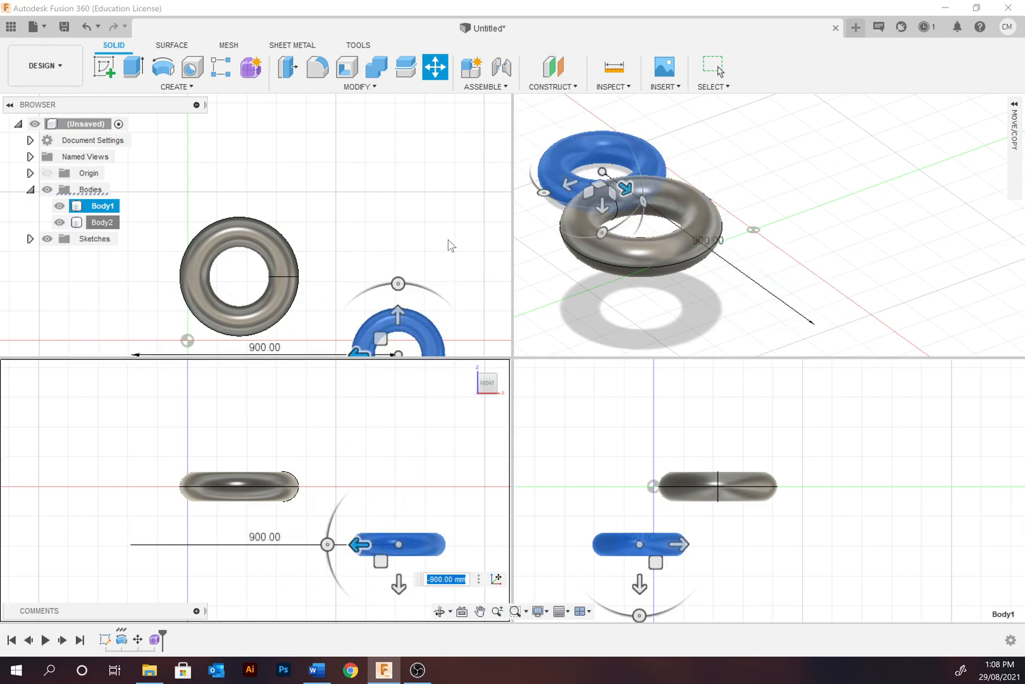
Return to a single viewport at the home orientation
left_click(580, 613)
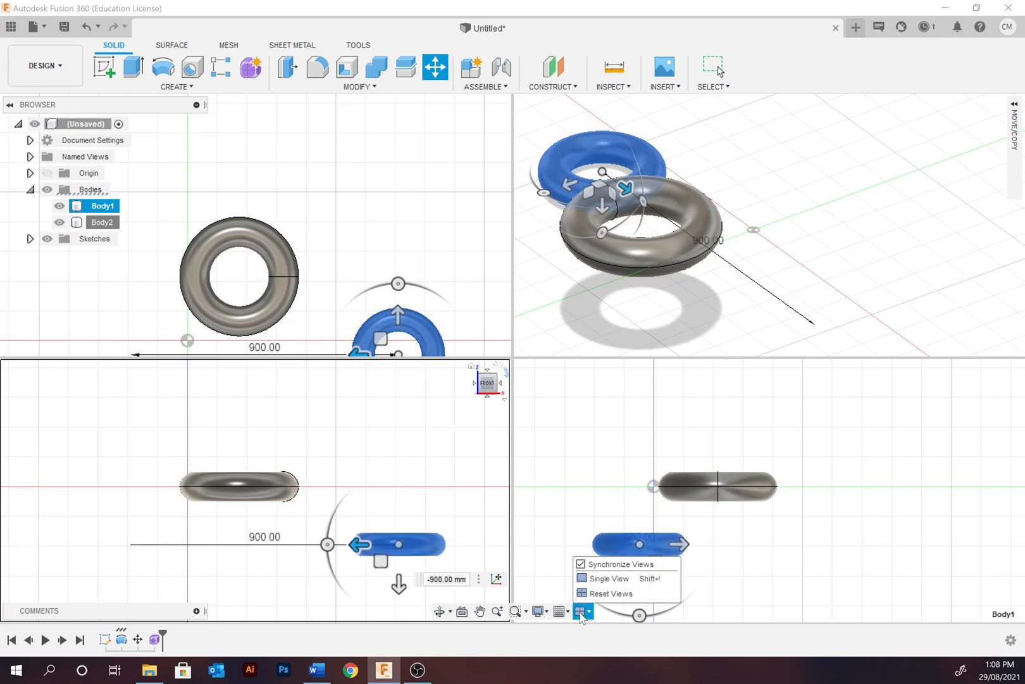
left_click(605, 579)
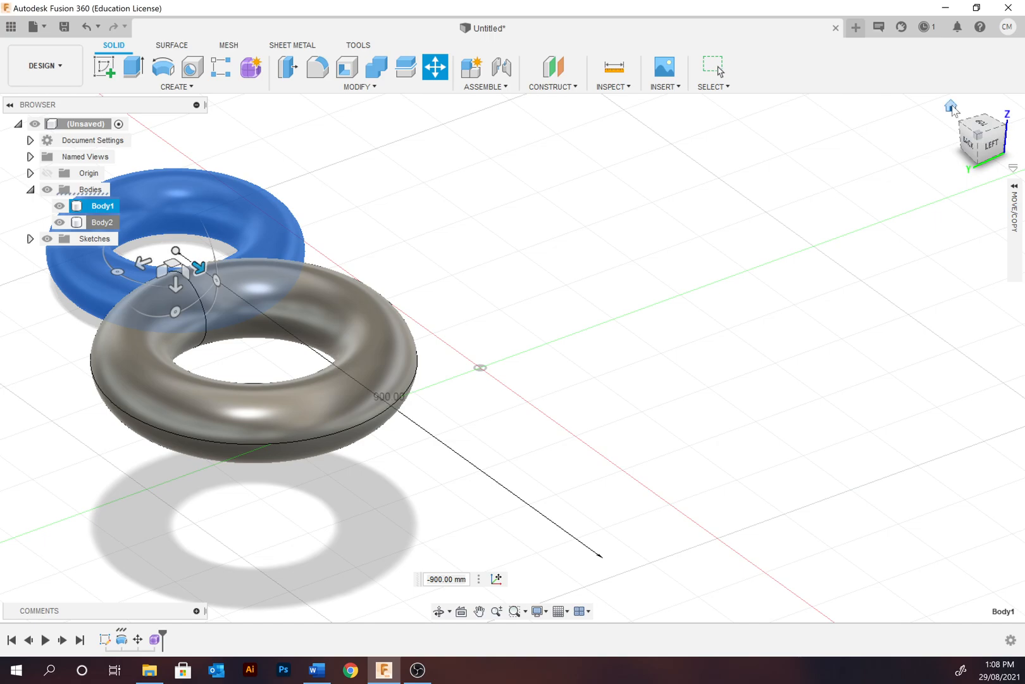
left_click(950, 107)
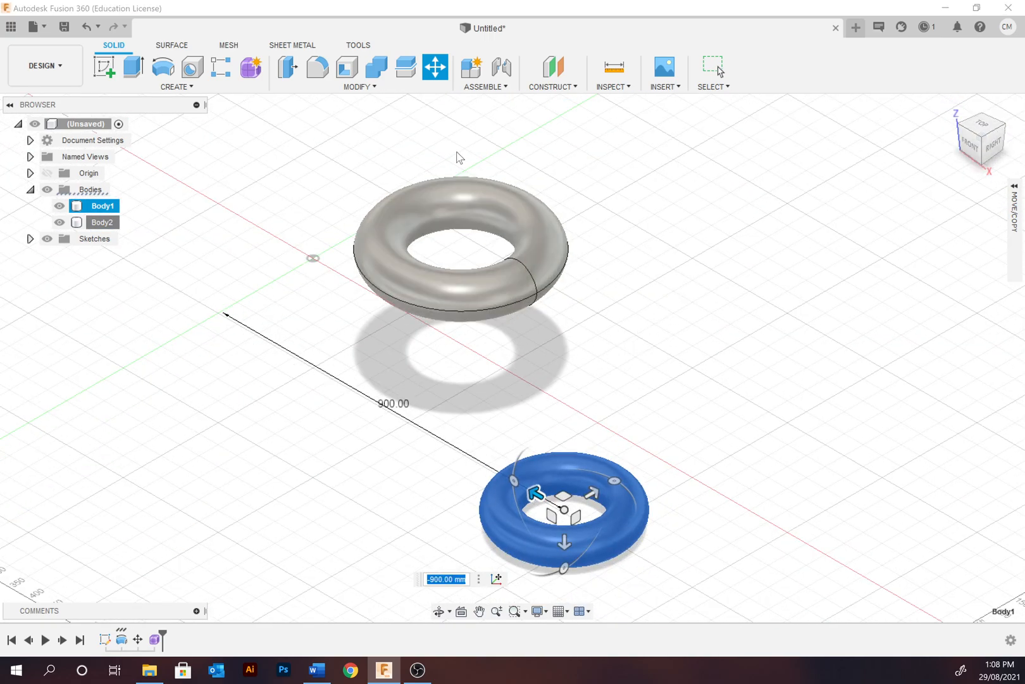
Finish the move, roll the timeline back to the start and replay the history forward
key("Return")
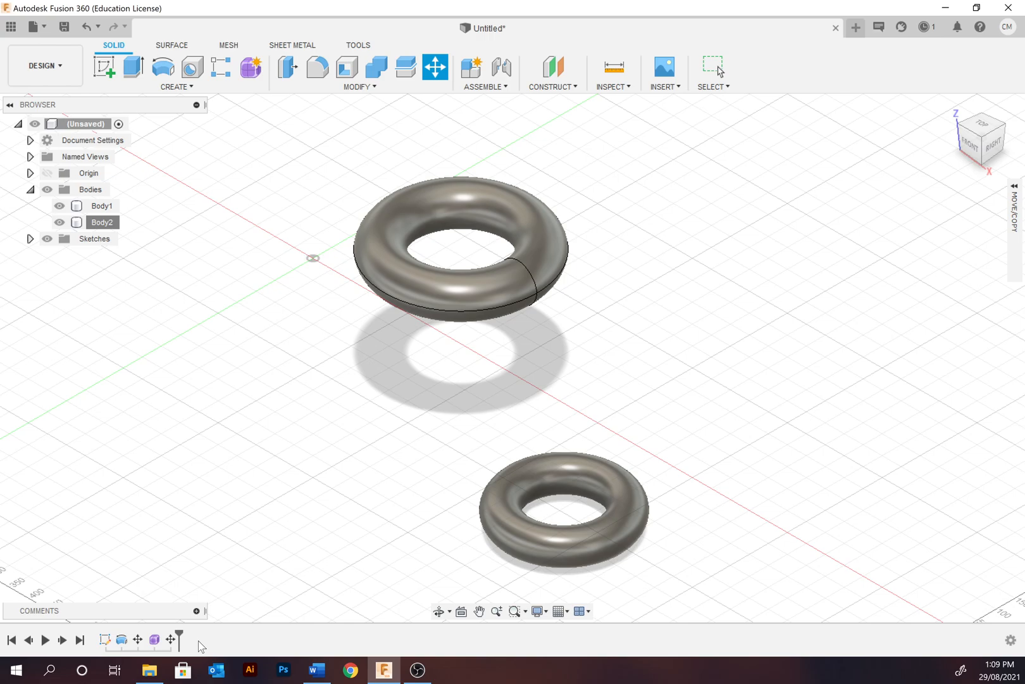
left_click_drag(180, 638, 98, 639)
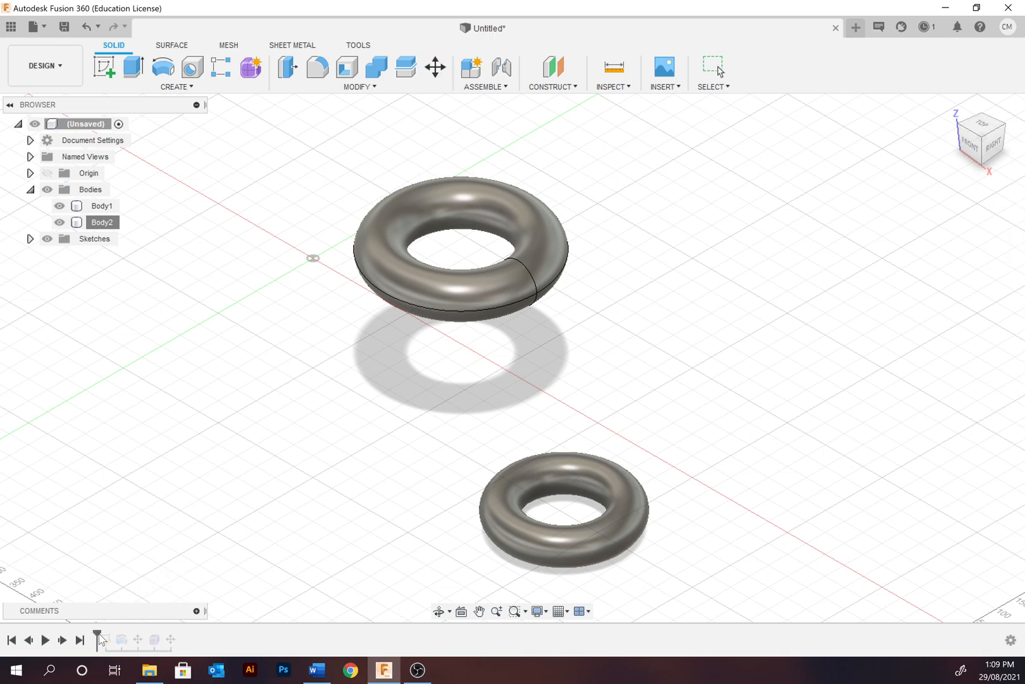
left_click_drag(97, 638, 95, 639)
left_click(44, 638)
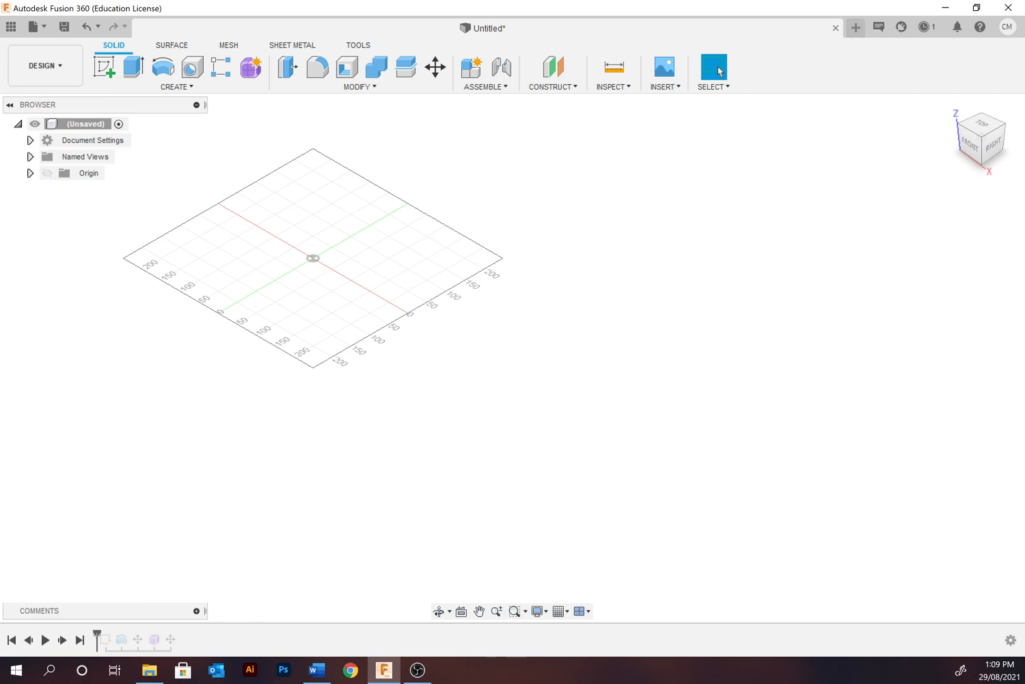
left_click_drag(97, 636, 179, 639)
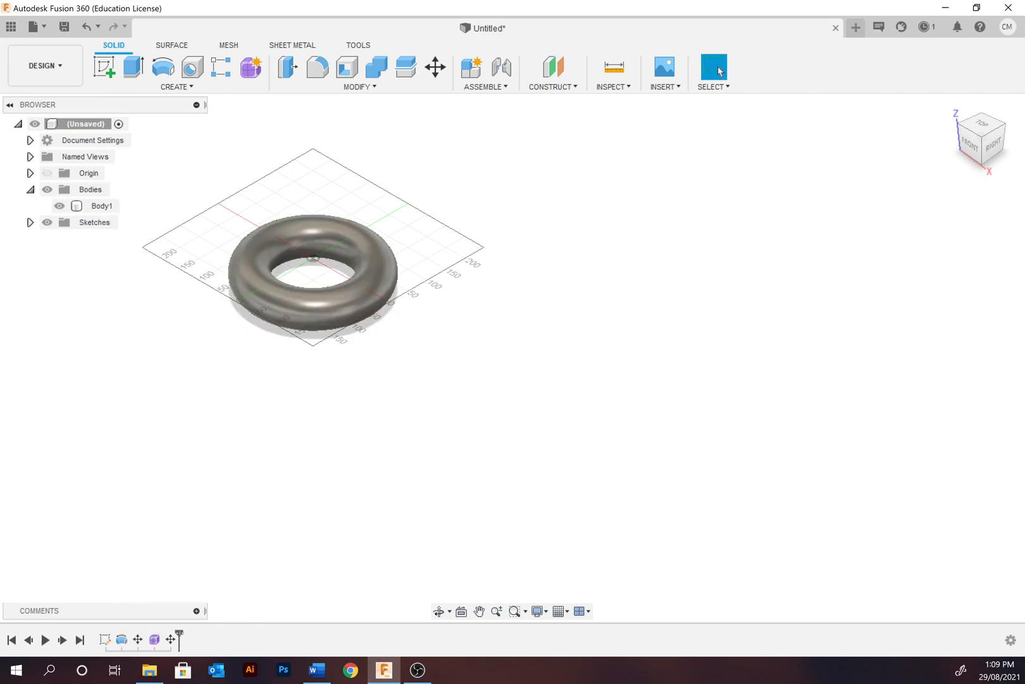
Review the context menu of the Form1 torus feature in the timeline without changes
left_click(156, 639)
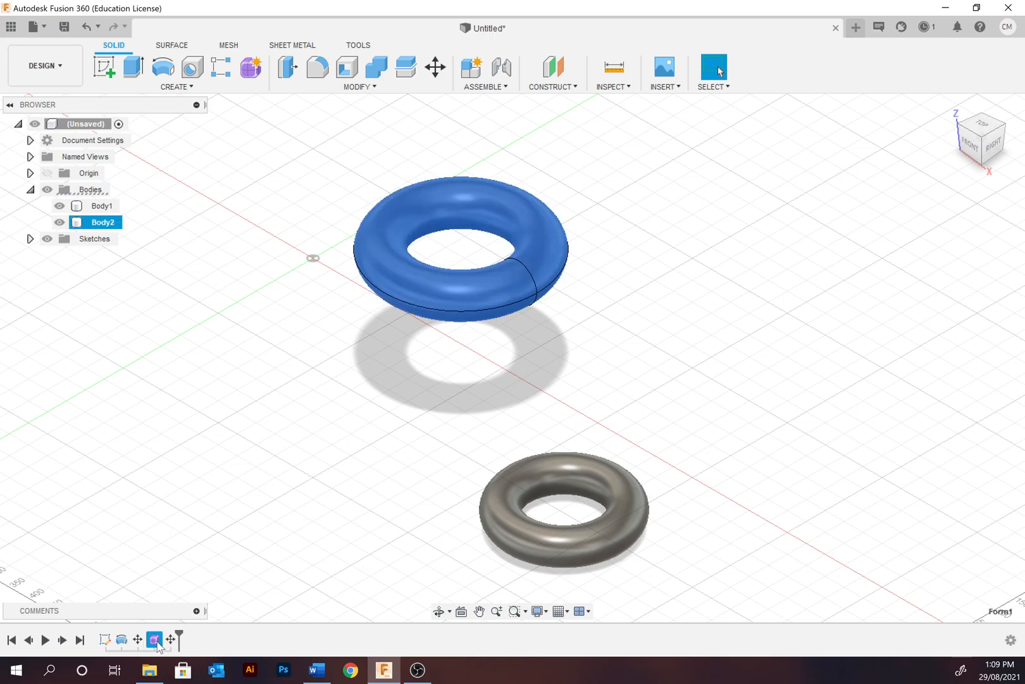
right_click(160, 643)
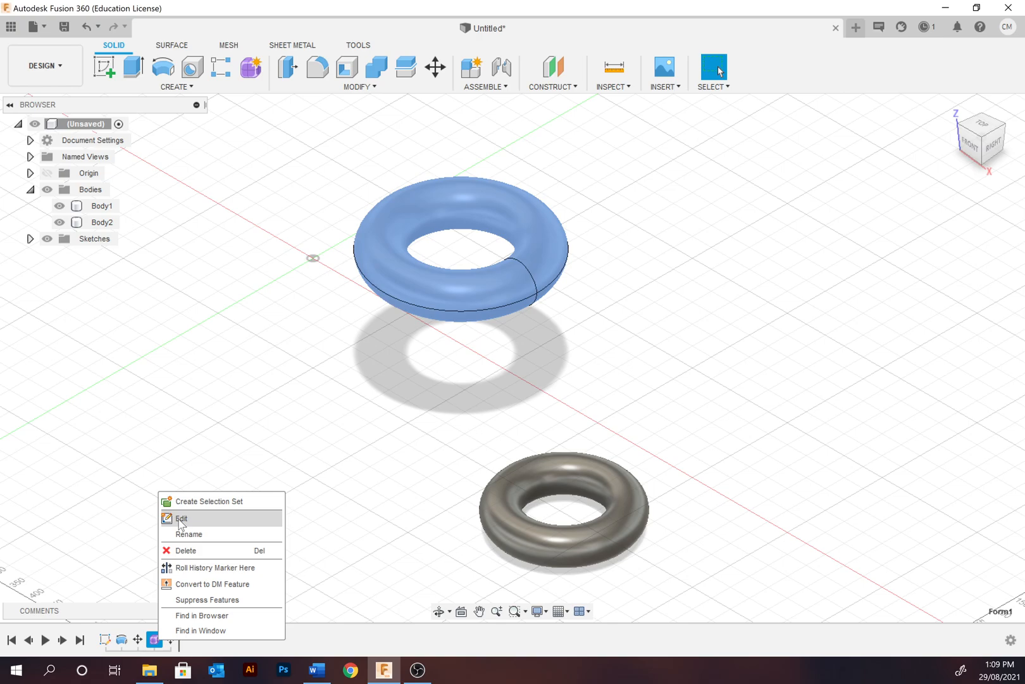
left_click(168, 469)
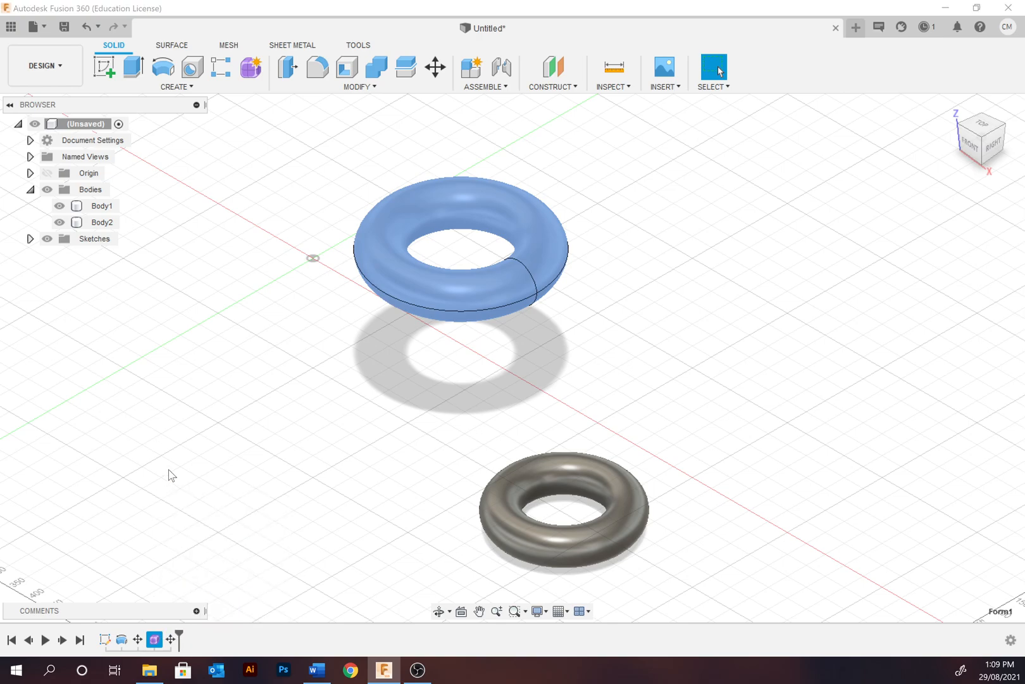